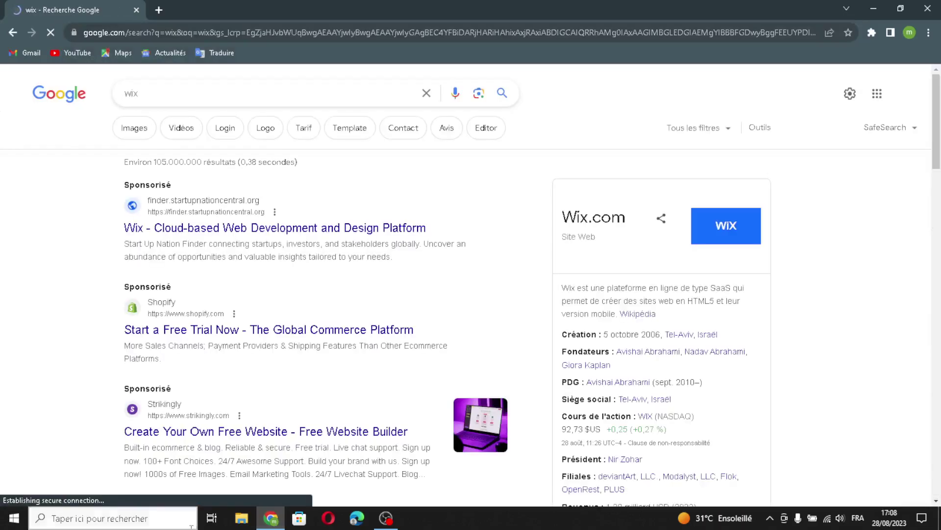
# Open the Wix site from the search results and start a new site built with Wix Editor.
pyautogui.scroll(-2, 226, 421)
pyautogui.click(218, 419)
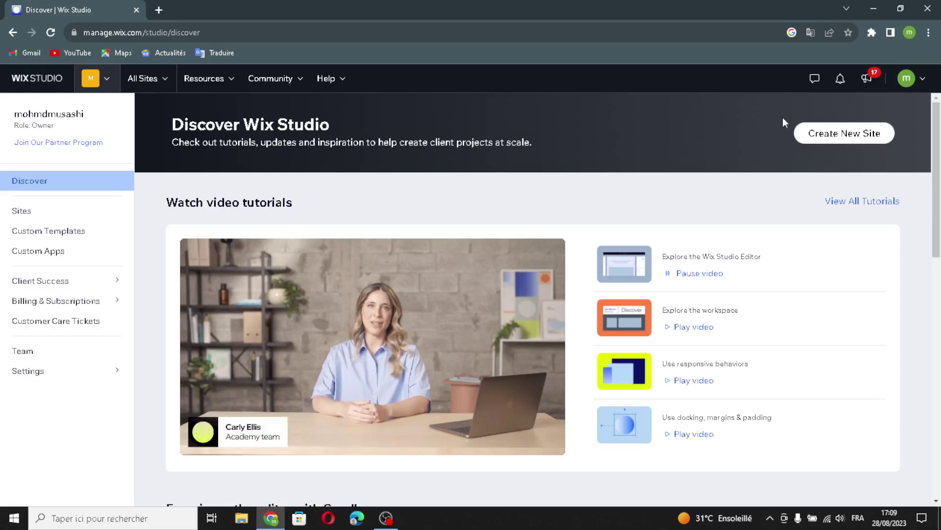
pyautogui.click(837, 139)
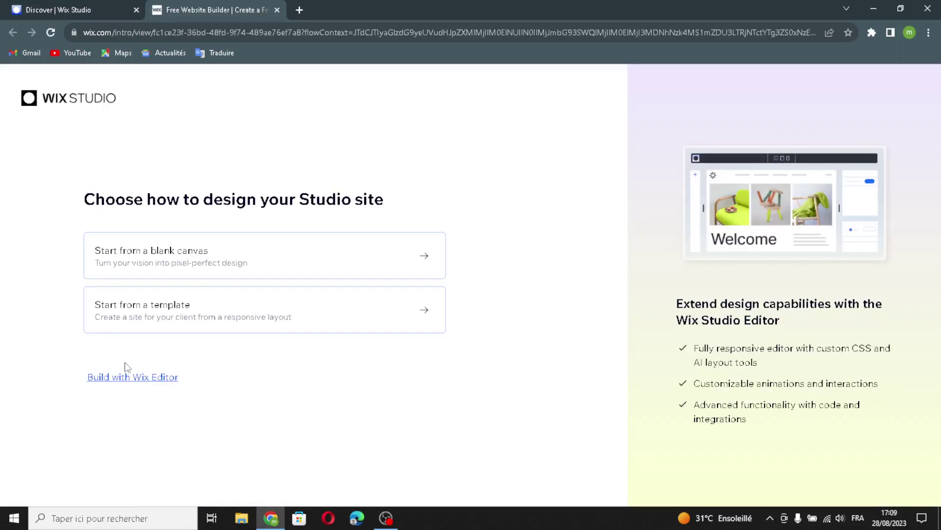
pyautogui.click(126, 378)
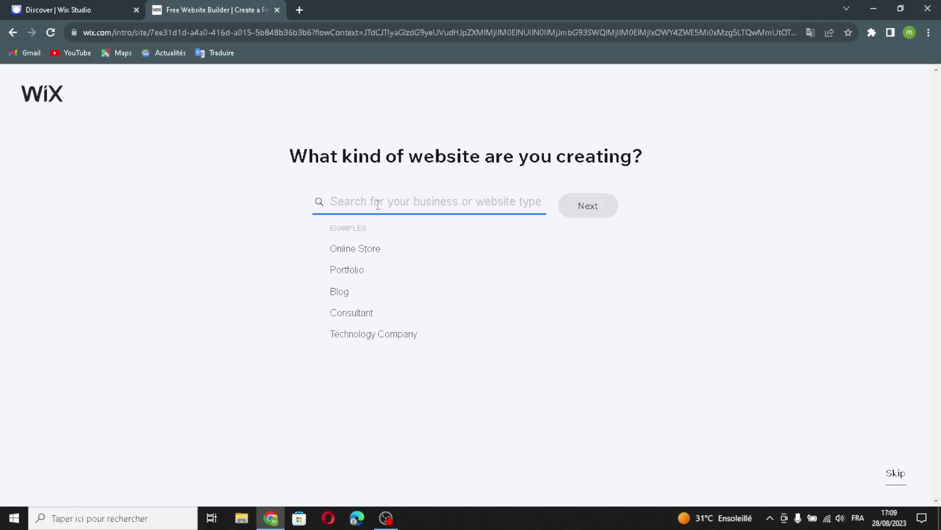
# Search the website types for "custom outdoor playsets" and choose Outdoor Furniture Manufacturer.
pyautogui.write('cust')
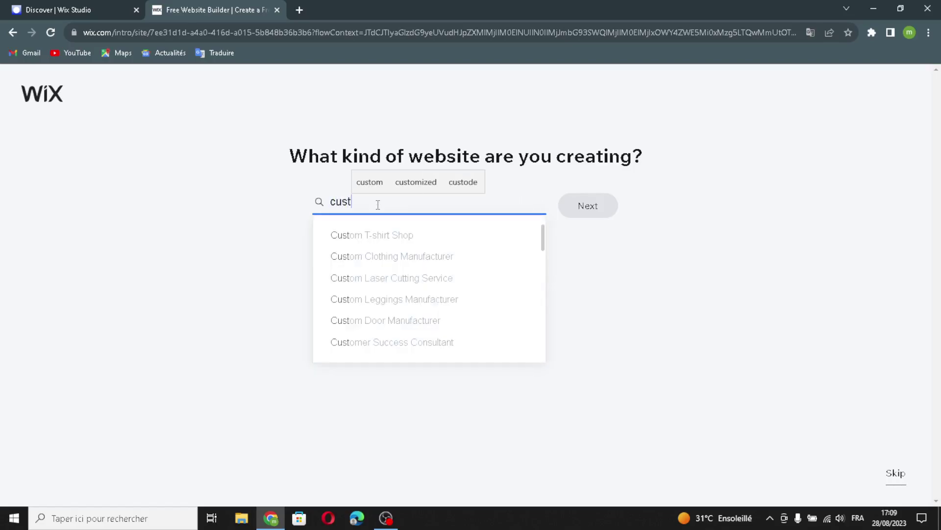
pyautogui.write('om')
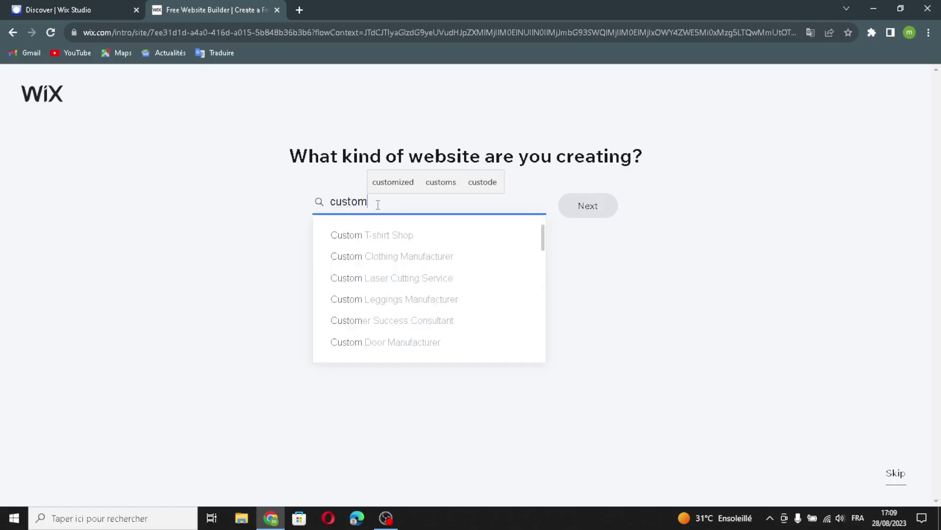
pyautogui.write(' out')
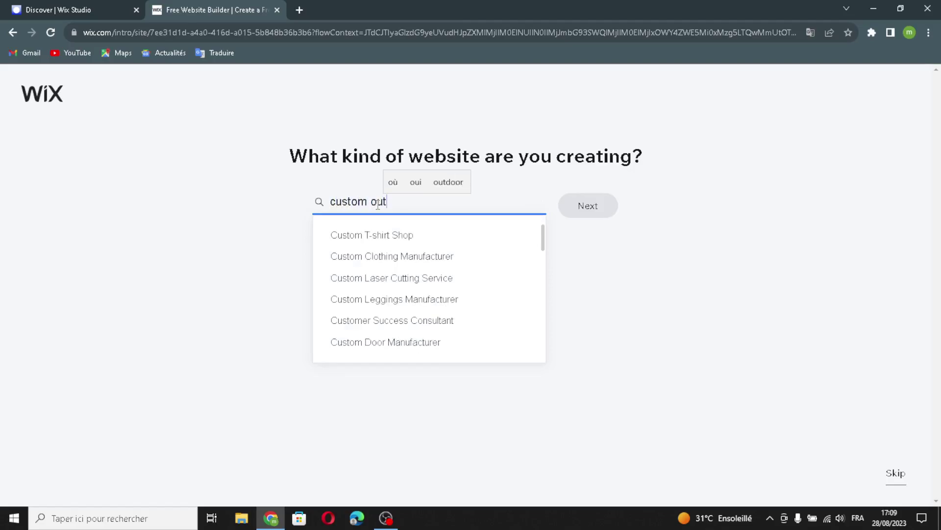
pyautogui.write('door')
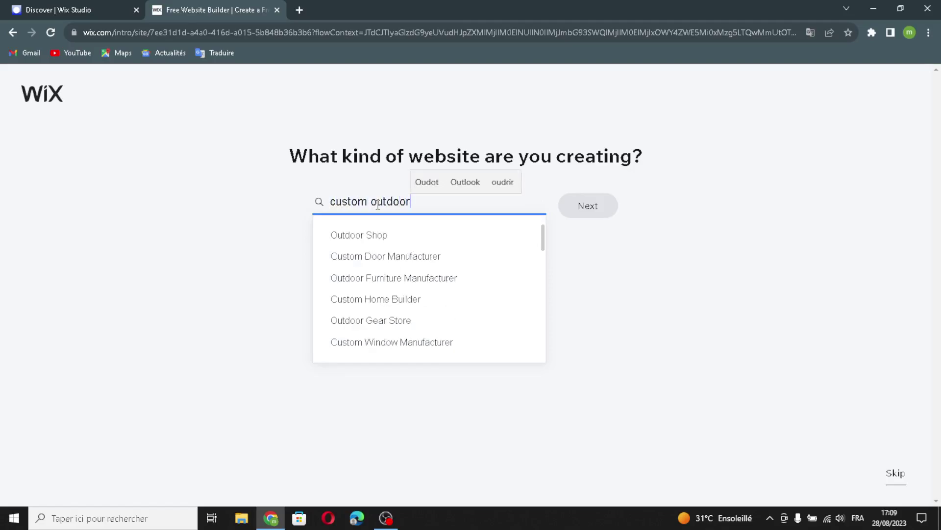
pyautogui.write(' plau')
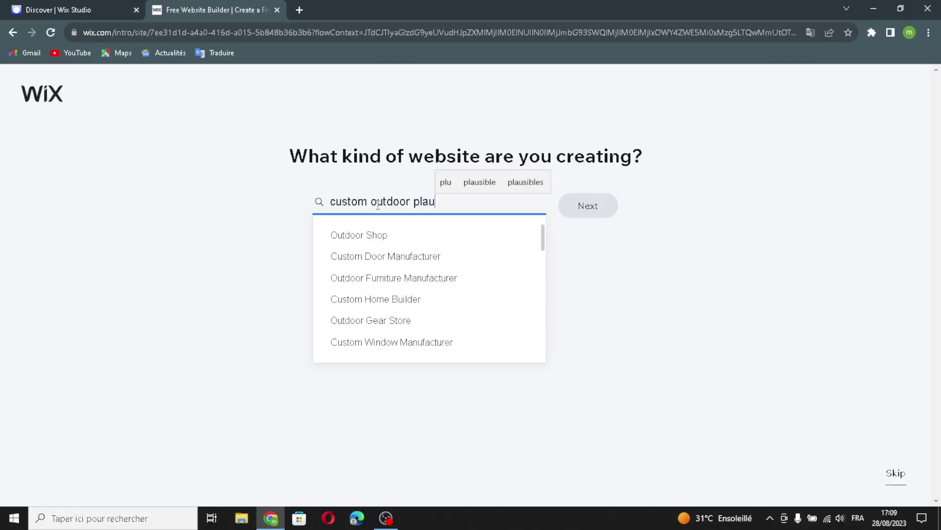
pyautogui.press('BackSpace')
pyautogui.write('ysets')
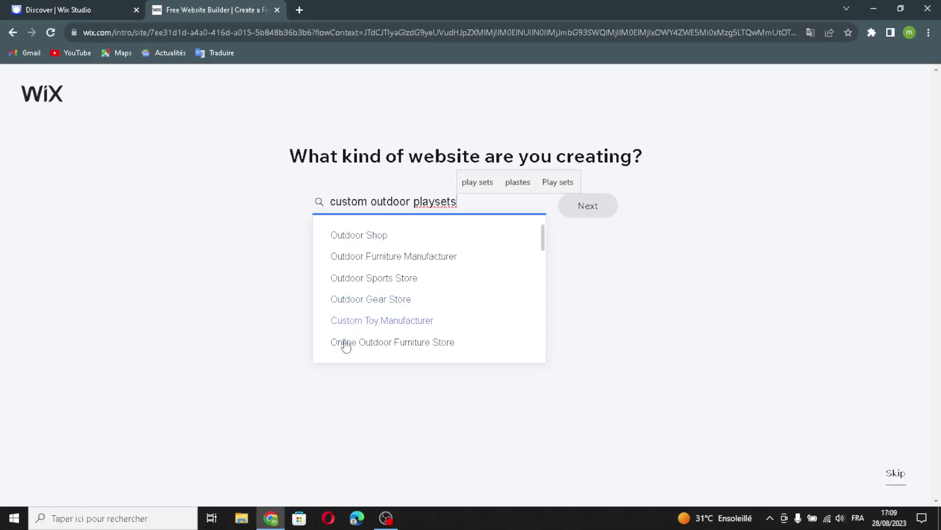
pyautogui.click(365, 257)
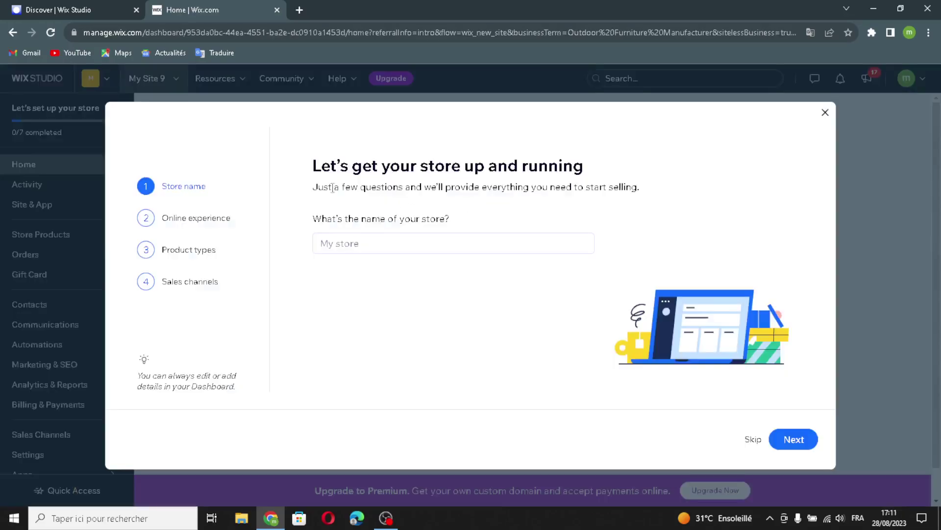
# Name the store PlayScape Creations and answer that it is already selling online.
pyautogui.click(441, 237)
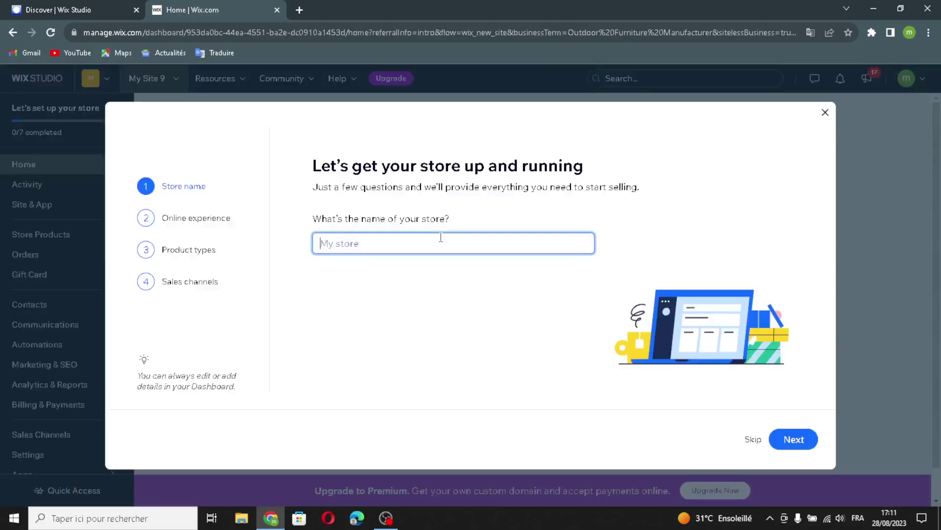
pyautogui.write('PlayScape Creations')
pyautogui.click(794, 439)
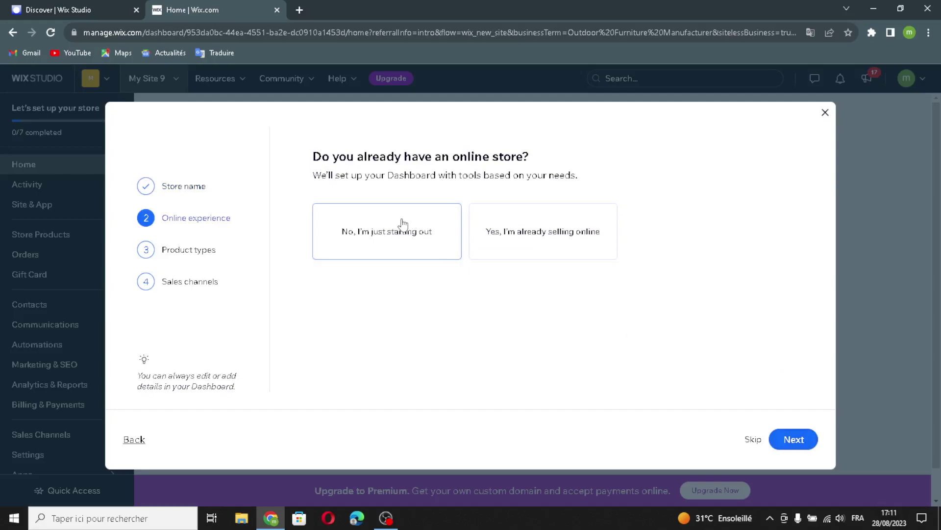
pyautogui.click(418, 227)
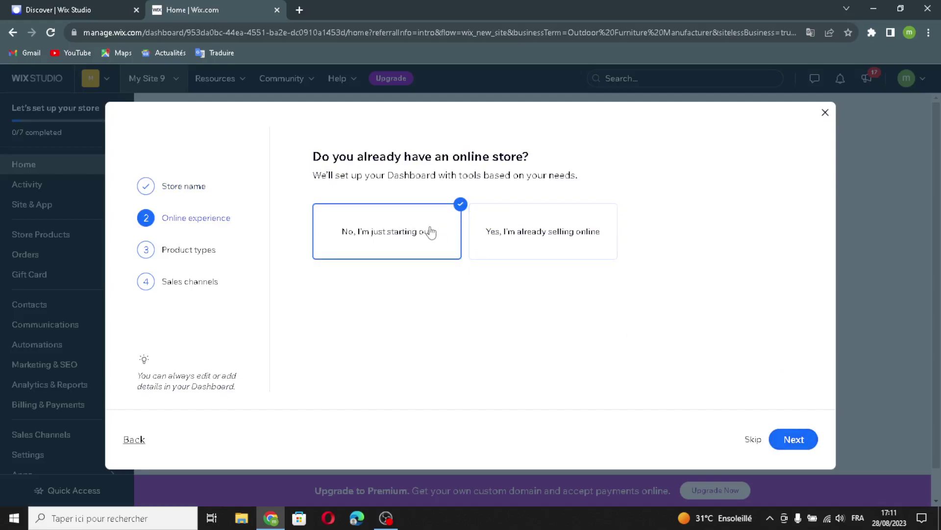
pyautogui.click(524, 249)
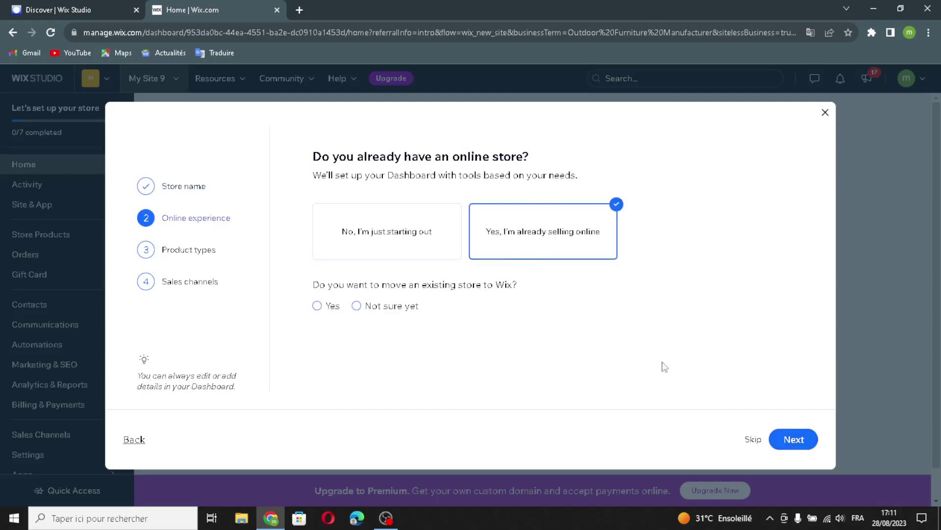
pyautogui.click(785, 445)
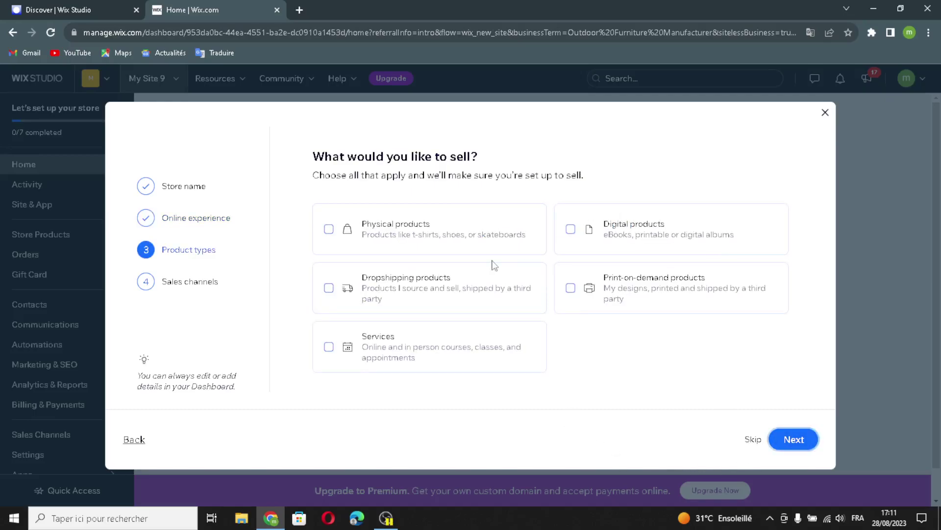
# Set the product types to physical, dropshipping and digital products plus services.
pyautogui.click(361, 242)
pyautogui.click(373, 287)
pyautogui.click(621, 230)
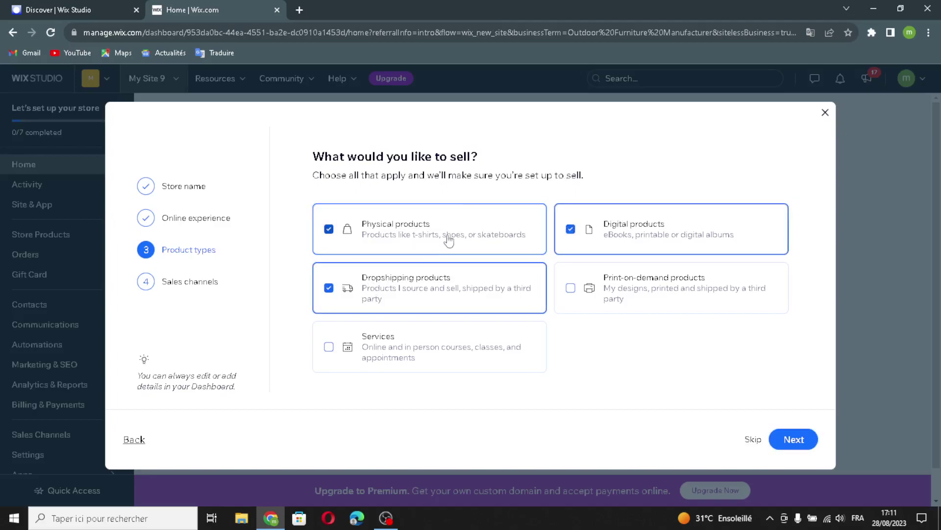
pyautogui.click(369, 337)
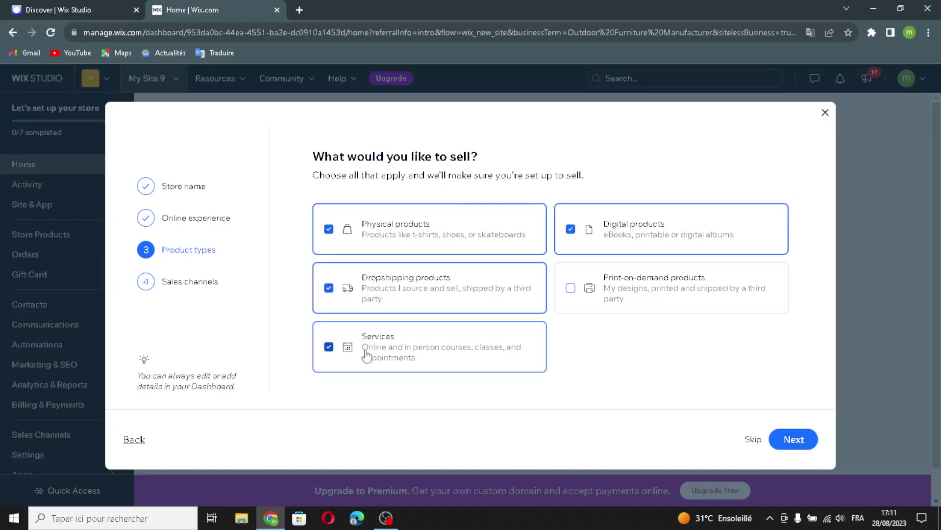
pyautogui.click(794, 439)
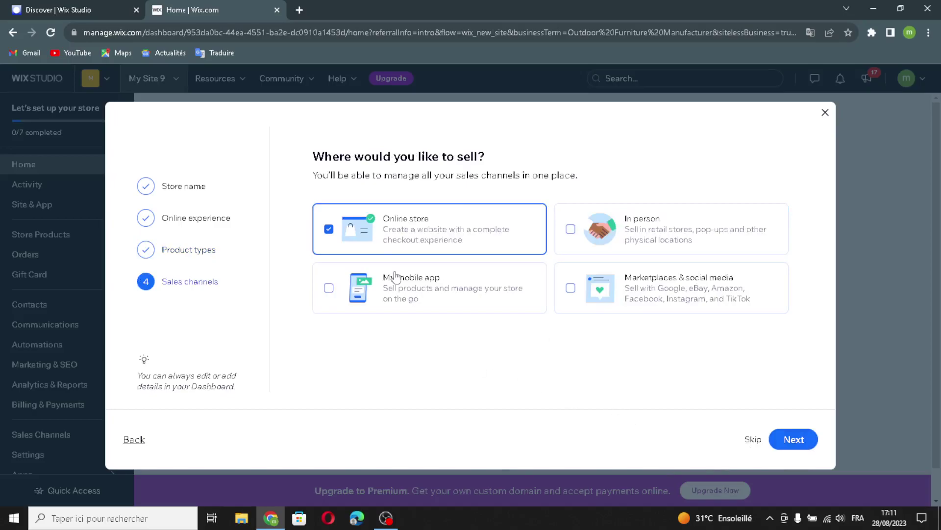
# Add My mobile app and Marketplaces & social media as sales channels, and continue to the dashboard.
pyautogui.click(363, 288)
pyautogui.click(658, 295)
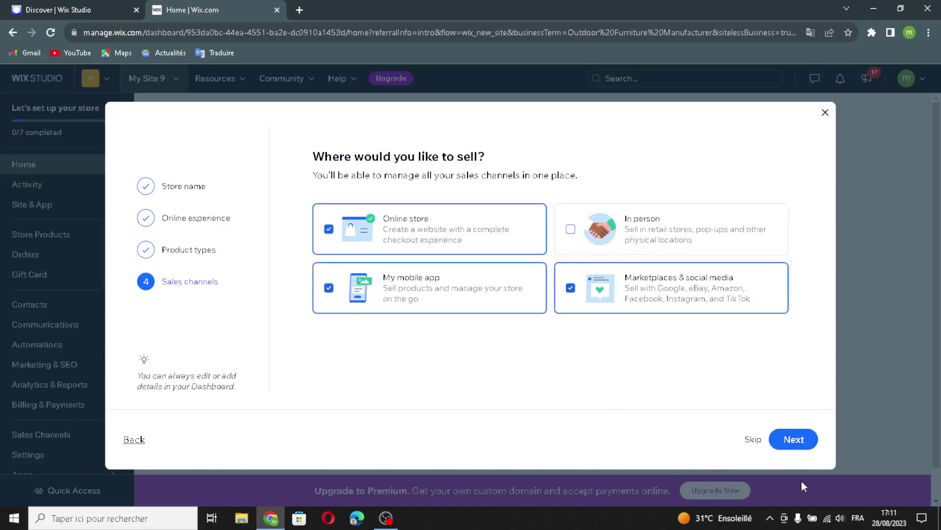
pyautogui.click(788, 439)
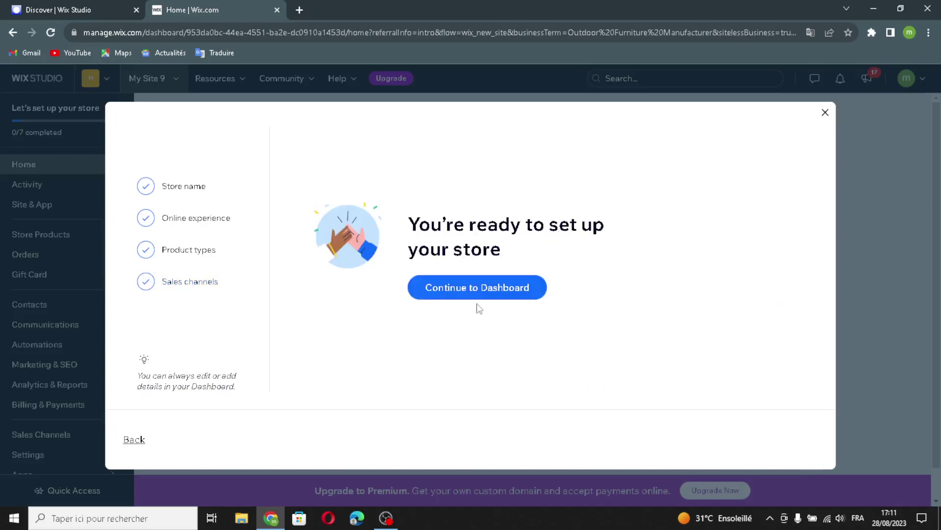
pyautogui.click(456, 289)
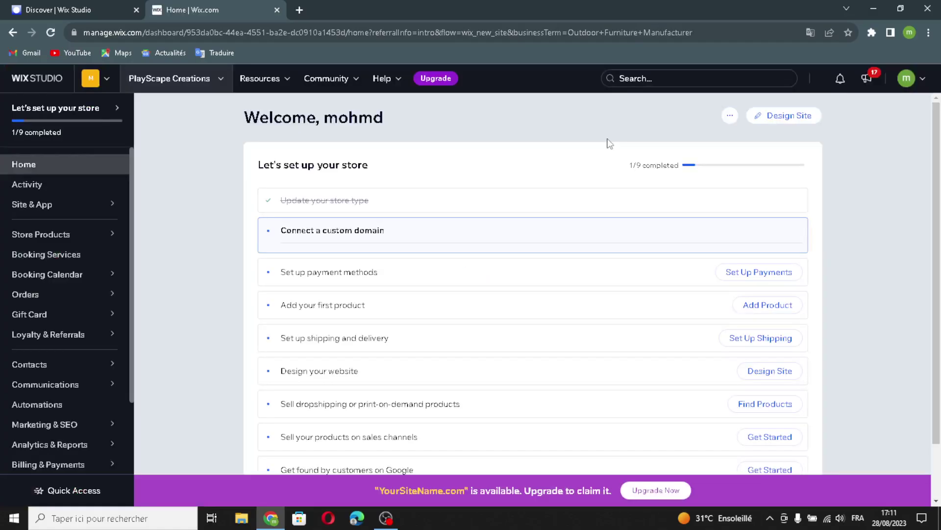
# Start the site design by letting Wix create the site, and accept the business info with a blank social link added.
pyautogui.click(808, 122)
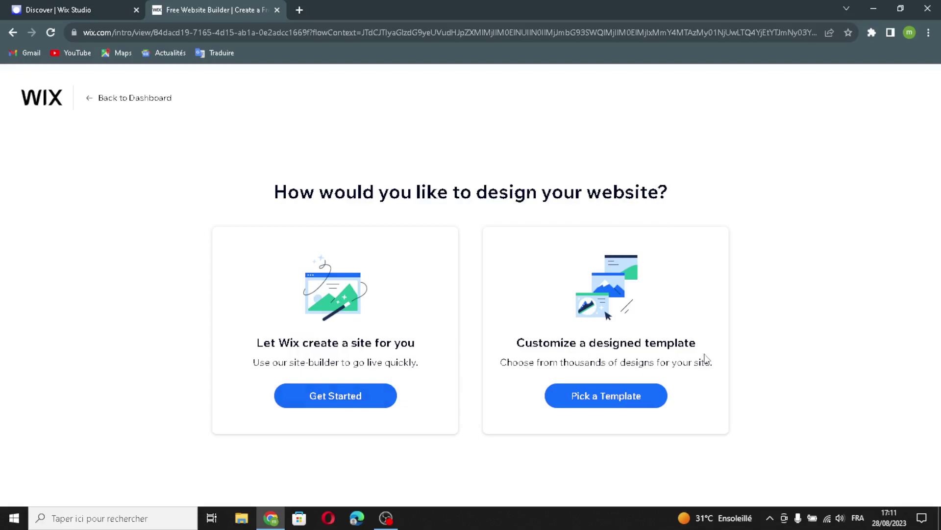
pyautogui.click(345, 400)
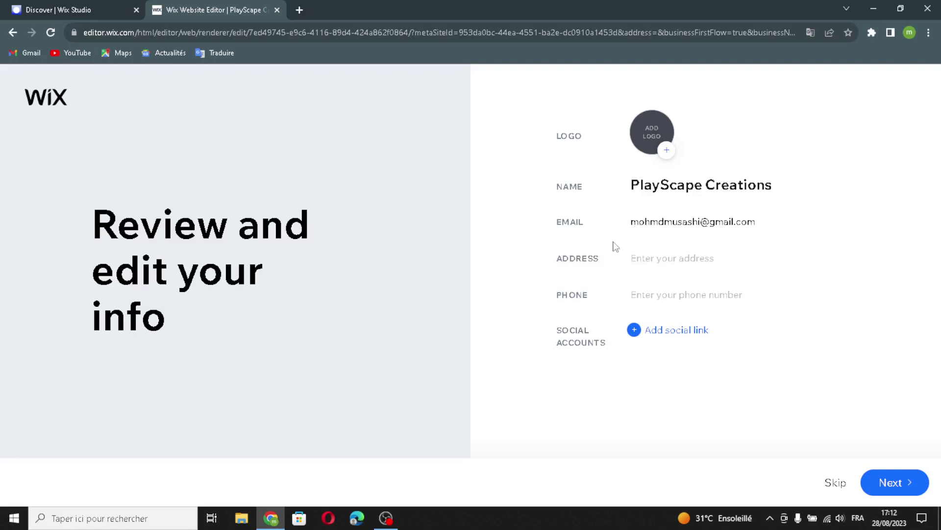
pyautogui.click(643, 332)
pyautogui.click(889, 492)
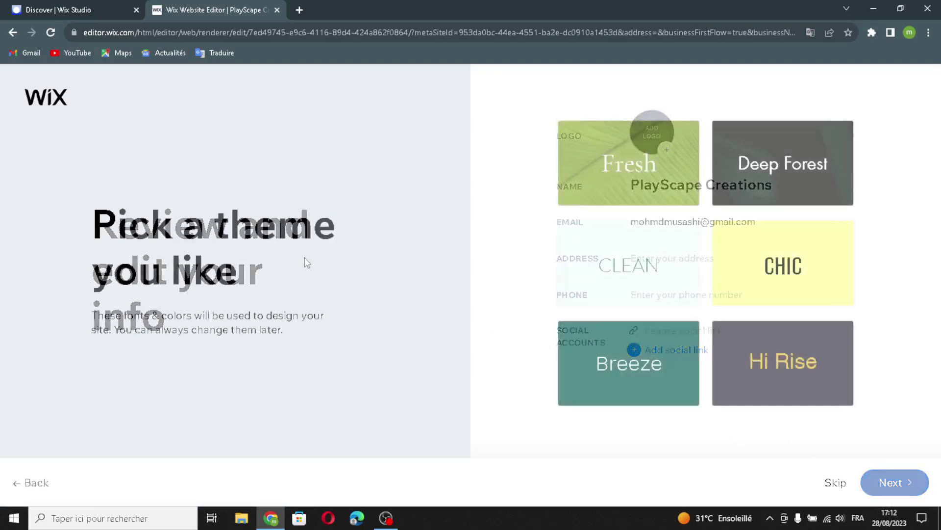
# Choose the Deep Forest theme and the homepage design with the "We Are PlayScape Creations" heading over the full-width patio photo.
pyautogui.click(611, 406)
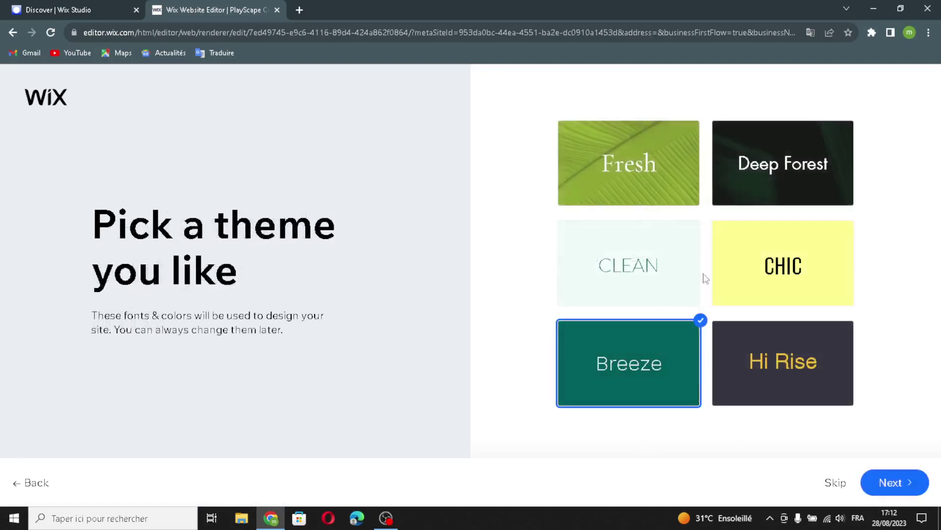
pyautogui.click(771, 195)
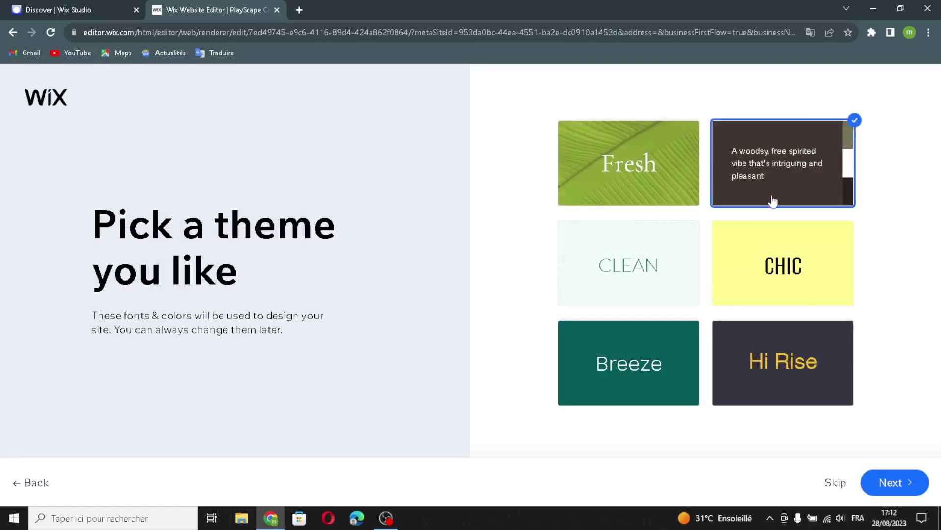
pyautogui.click(872, 478)
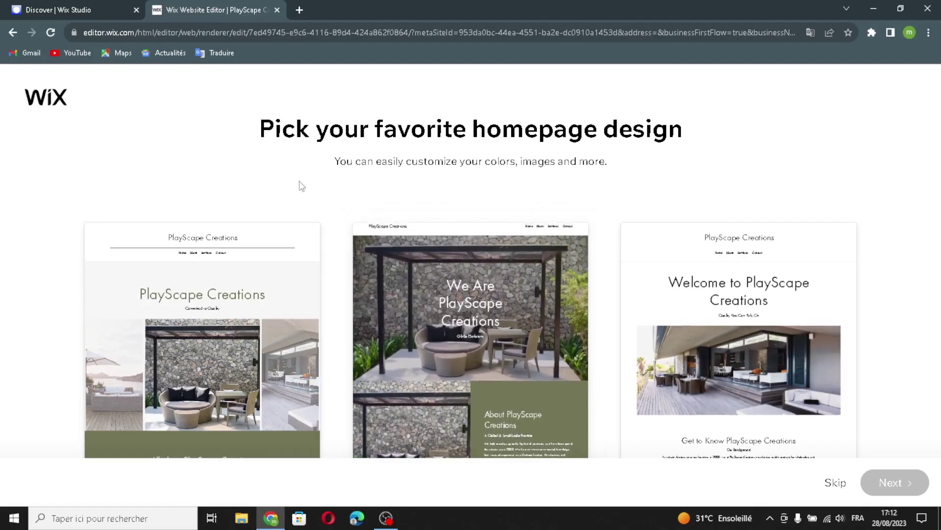
pyautogui.click(519, 294)
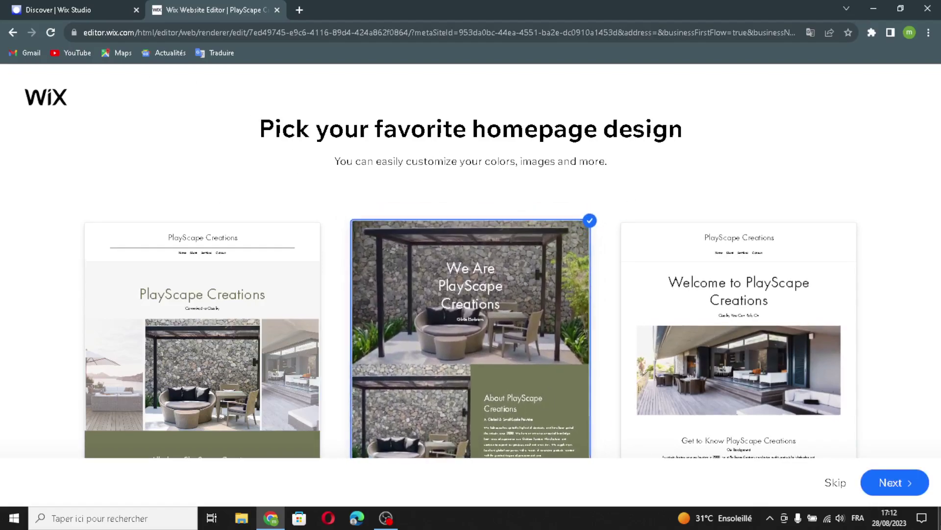
pyautogui.click(910, 480)
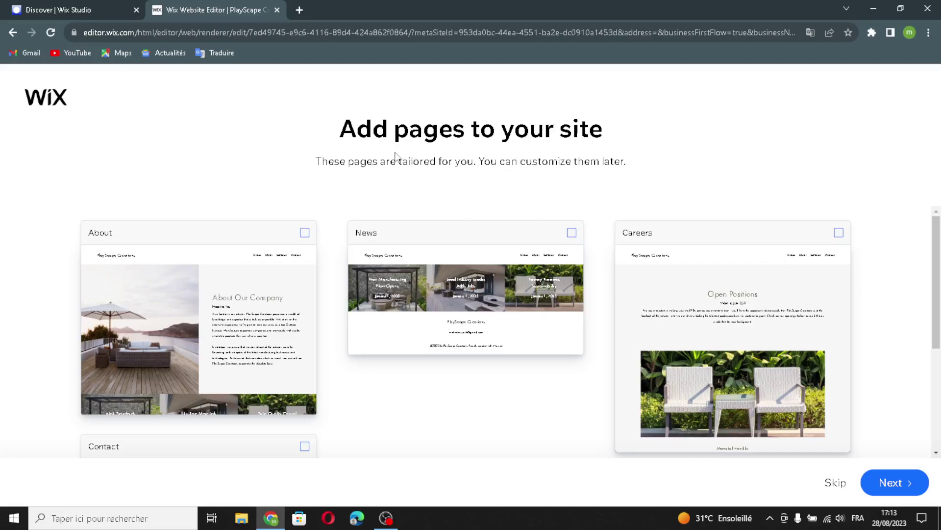
# Add the About, News, Careers and Contact pages to the site and open it in the editor.
pyautogui.scroll(-4, 290, 373)
pyautogui.click(290, 375)
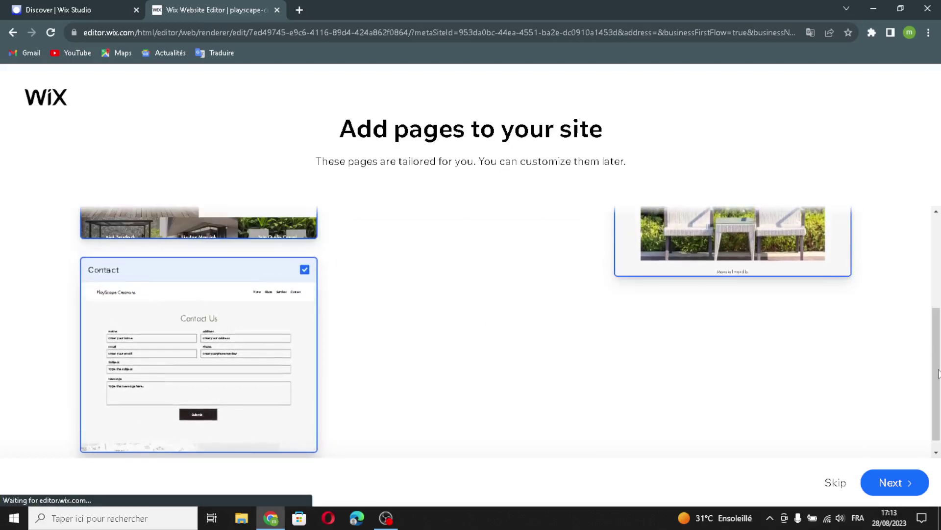
pyautogui.scroll(3, 938, 374)
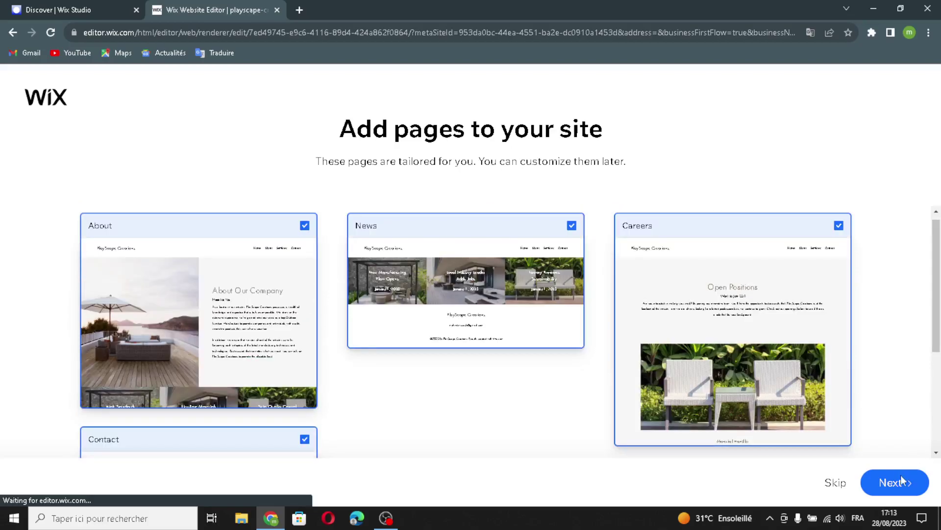
pyautogui.click(903, 480)
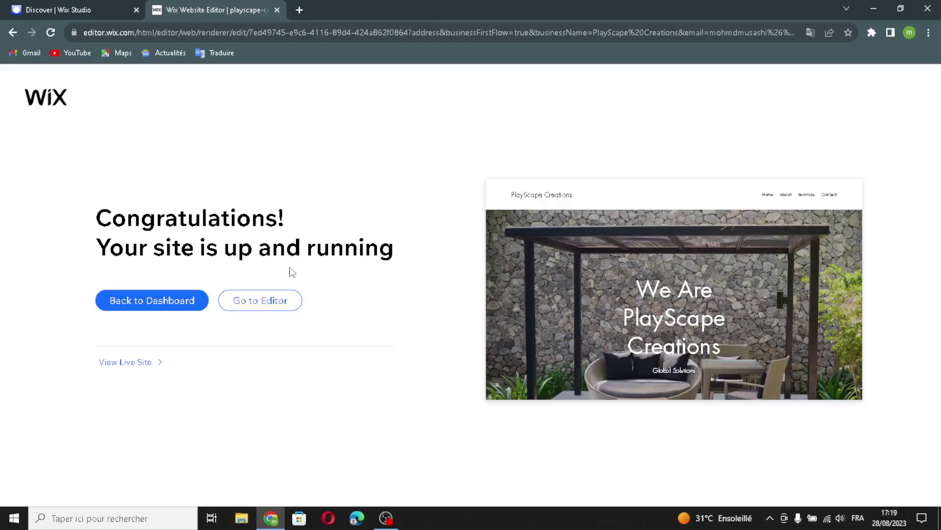
pyautogui.click(271, 304)
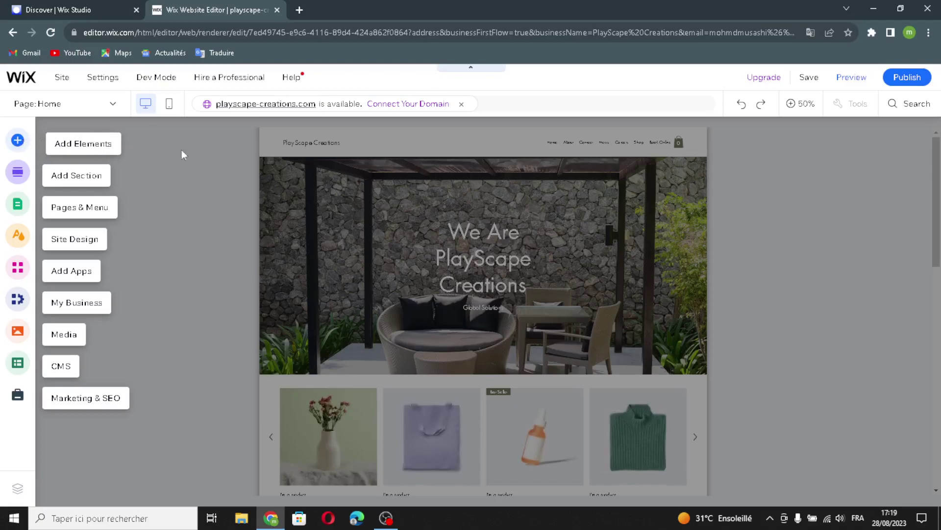
# Browse the addable text titles and paragraphs, and the image options including upload, free Wix images and illustrations.
pyautogui.click(241, 160)
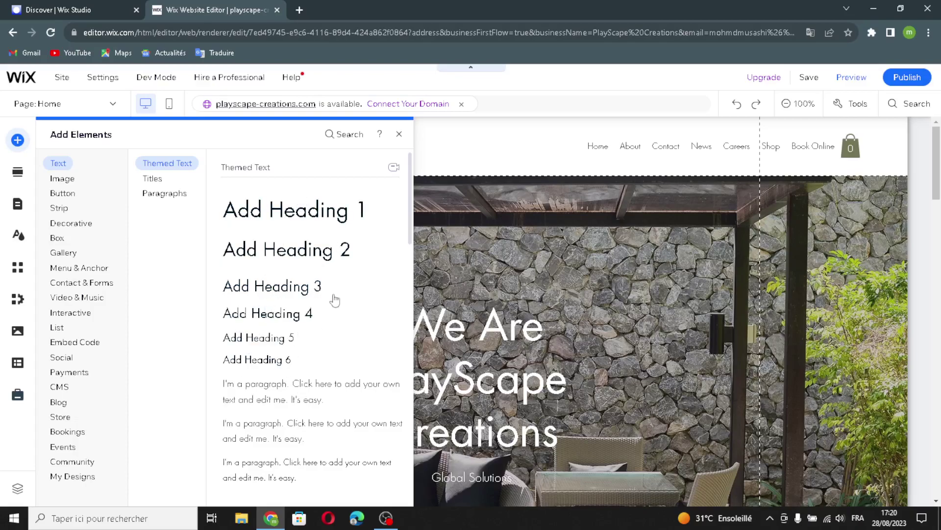
pyautogui.click(153, 178)
pyautogui.click(164, 193)
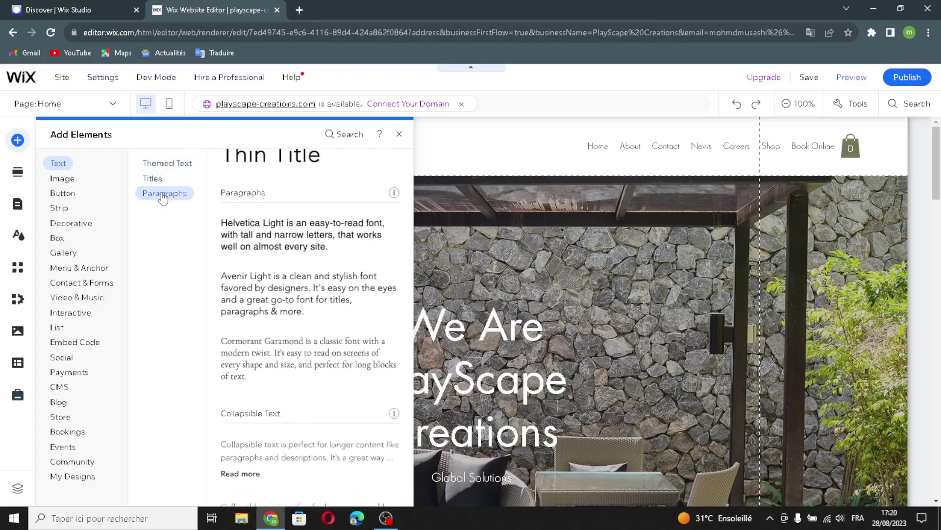
pyautogui.click(63, 179)
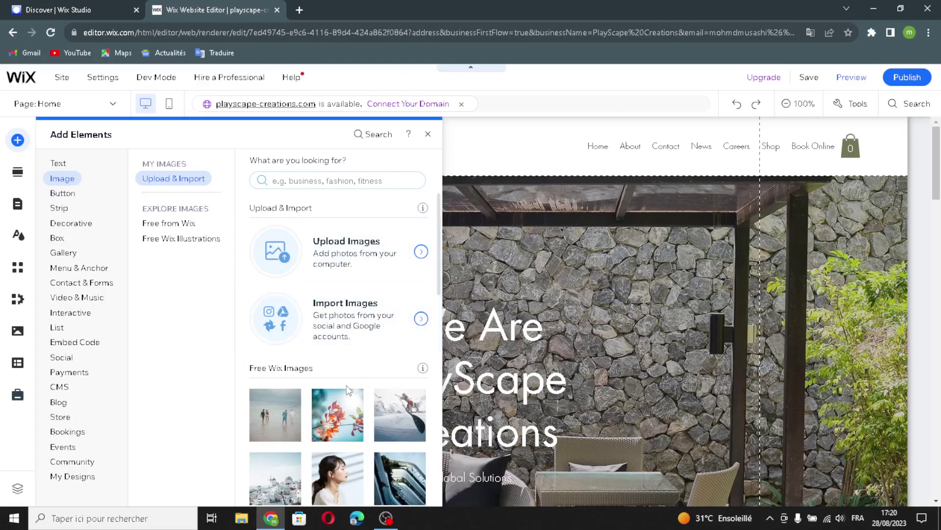
pyautogui.scroll(-1, 346, 389)
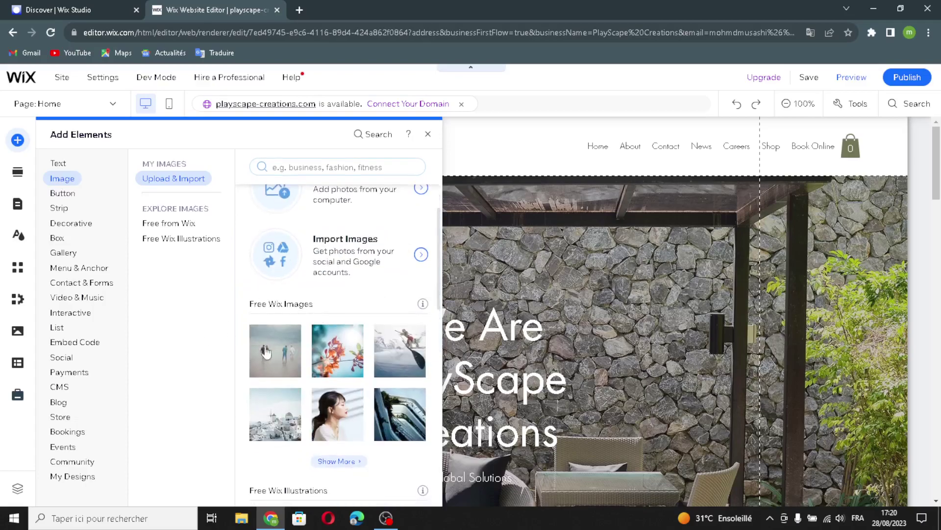
pyautogui.scroll(-3, 266, 349)
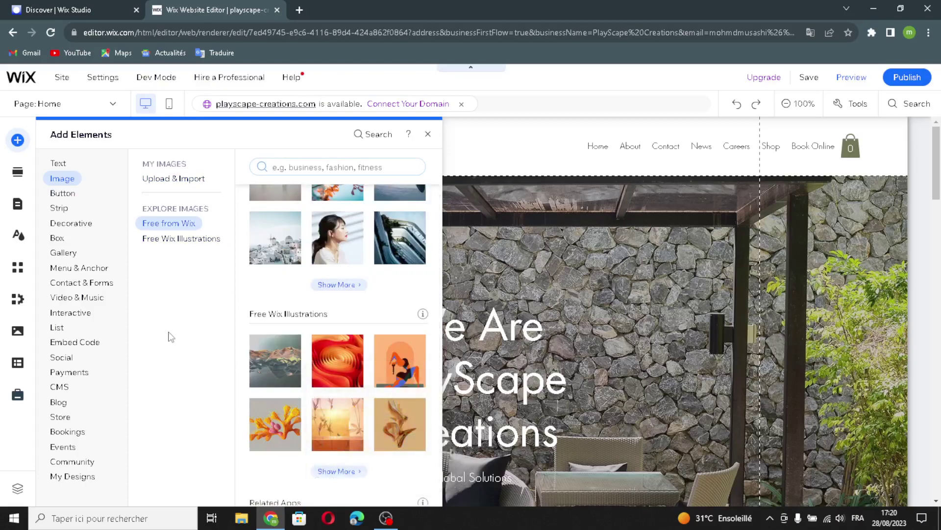
# Examine the button elements, from themed, text and icon, image, document and iTunes buttons to the Pay and PayPal payment buttons.
pyautogui.click(61, 194)
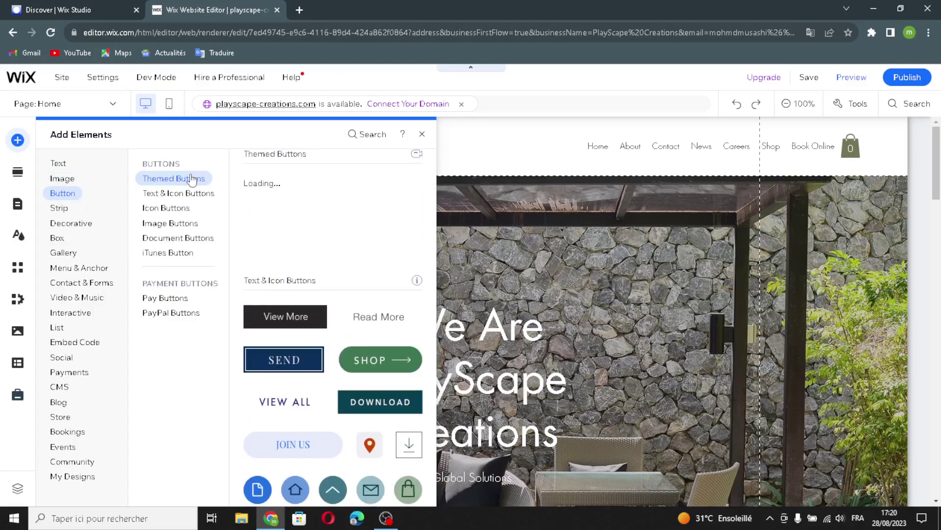
pyautogui.click(190, 194)
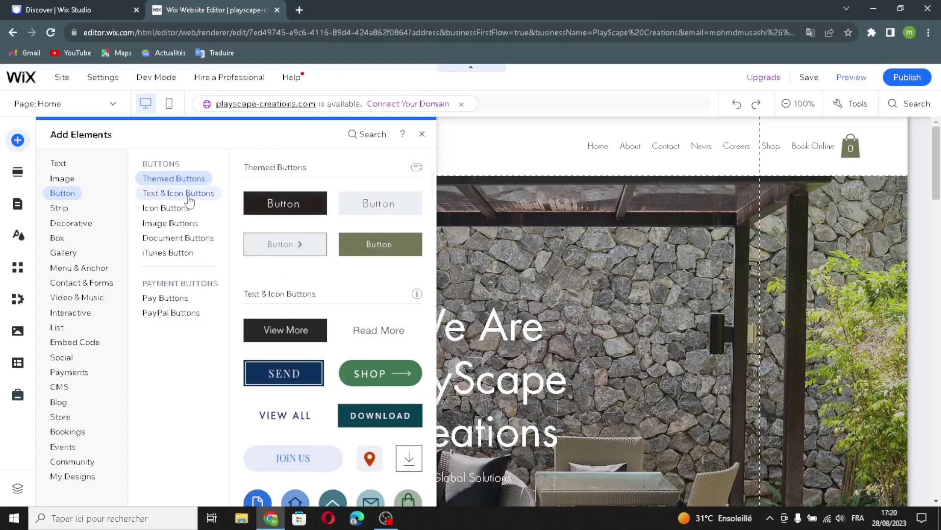
pyautogui.click(167, 210)
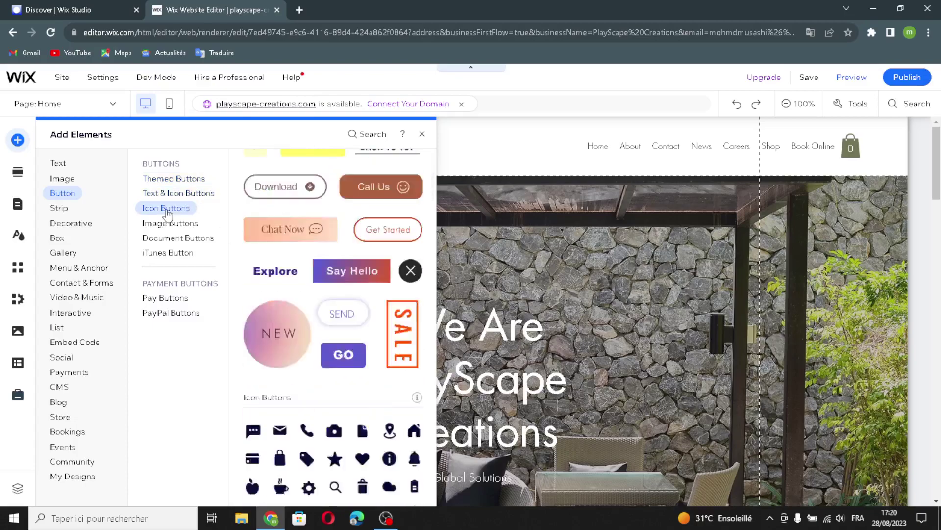
pyautogui.click(167, 224)
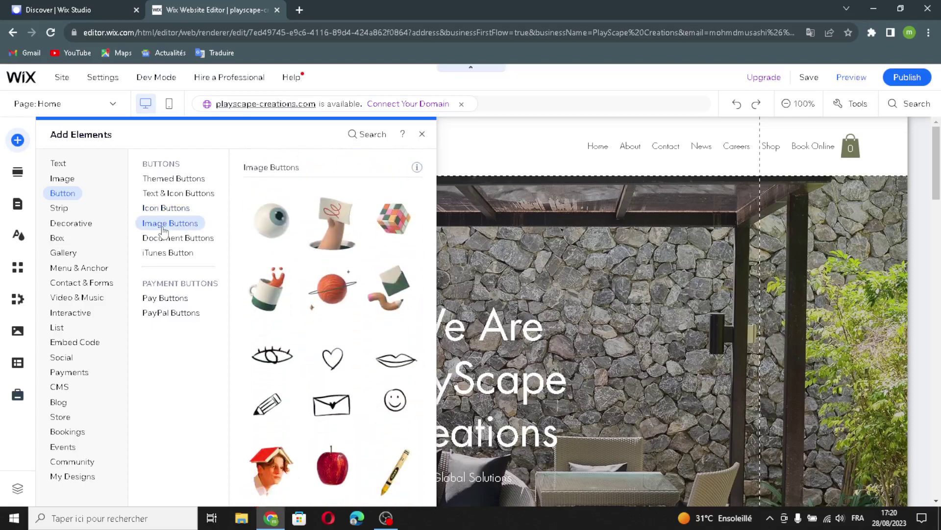
pyautogui.click(165, 240)
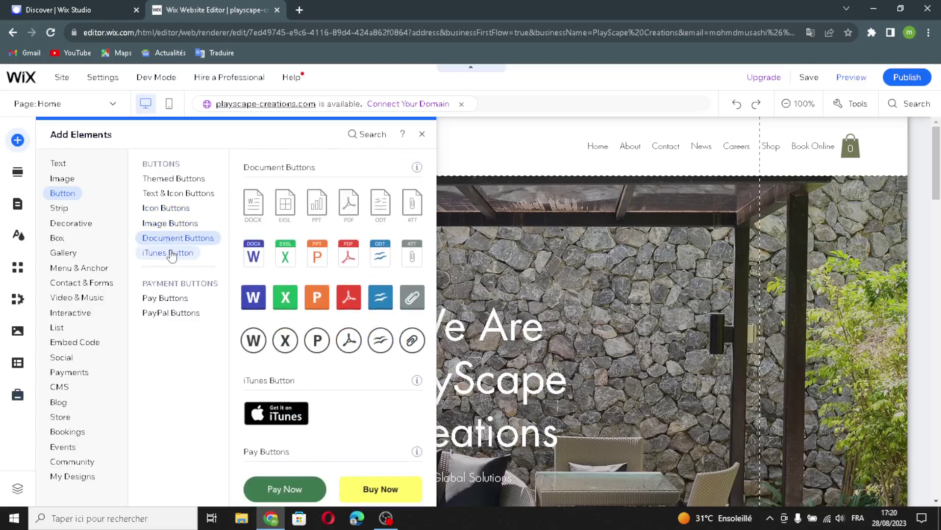
pyautogui.click(171, 253)
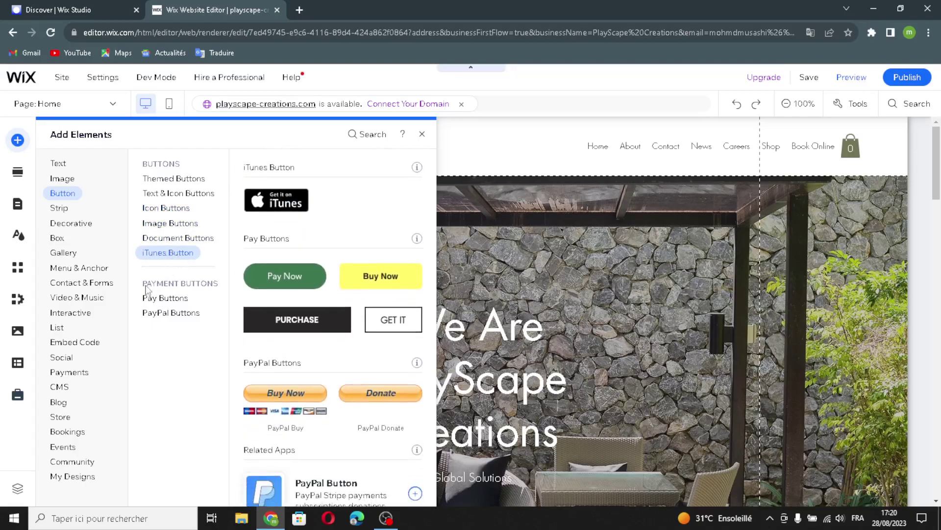
pyautogui.click(172, 297)
pyautogui.click(150, 312)
pyautogui.click(165, 297)
pyautogui.click(152, 313)
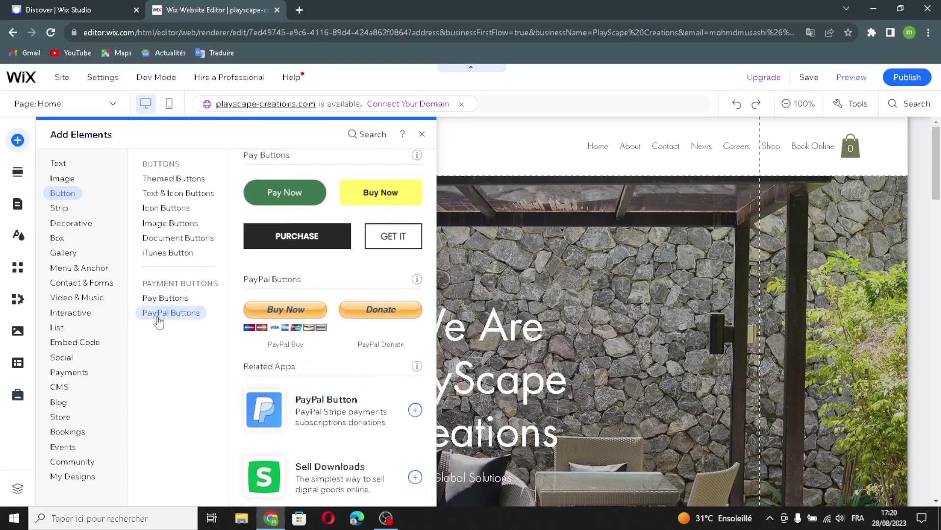
# Look through the strip designs for the Featured, About, Services, Contact, Welcome, Testimonials and Team categories.
pyautogui.click(58, 210)
pyautogui.click(151, 179)
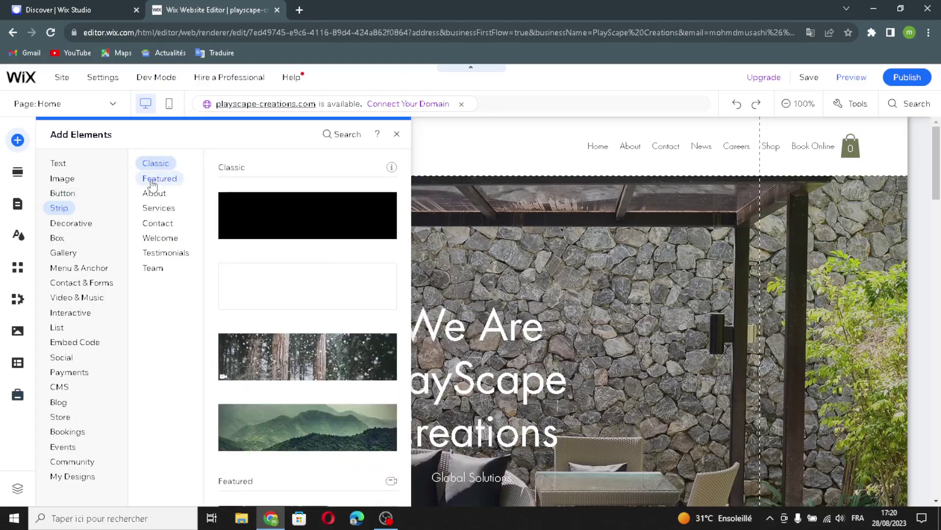
pyautogui.click(150, 194)
pyautogui.click(151, 208)
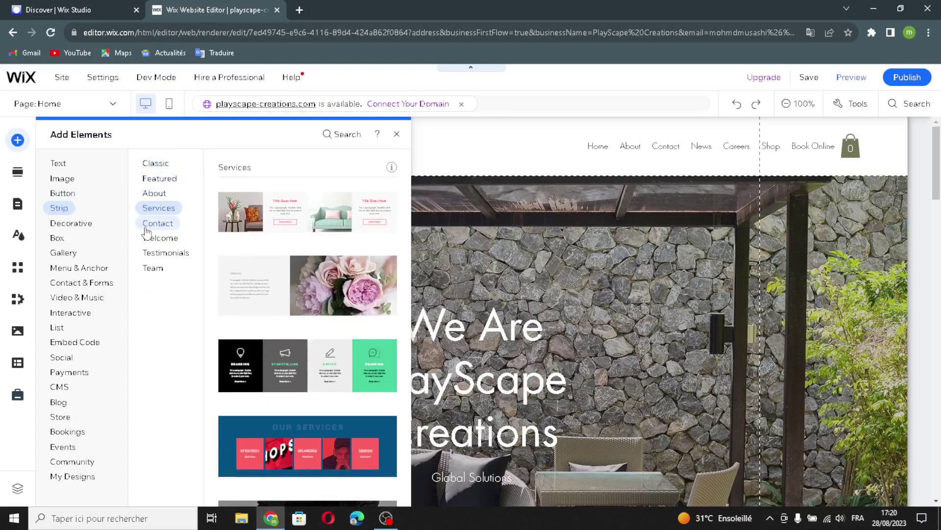
pyautogui.click(152, 223)
pyautogui.click(150, 239)
pyautogui.click(151, 253)
pyautogui.click(150, 268)
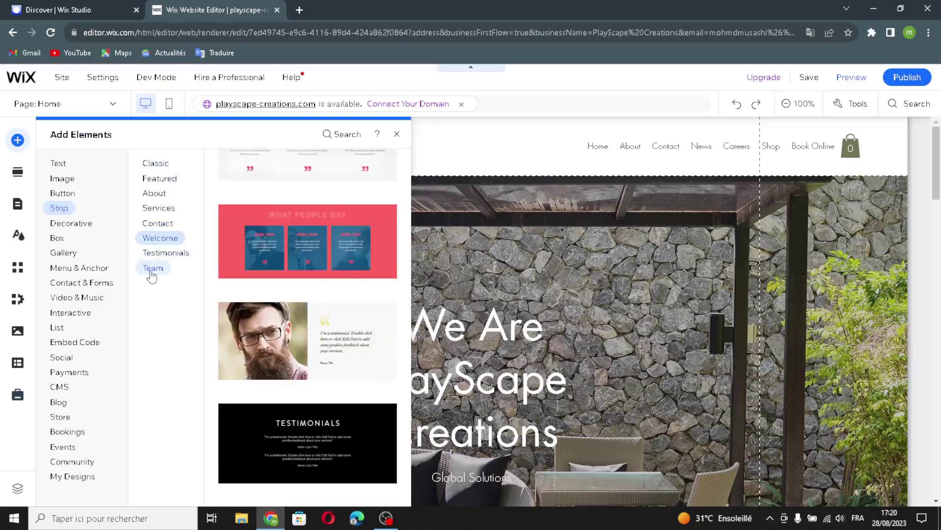
pyautogui.scroll(10, 309, 234)
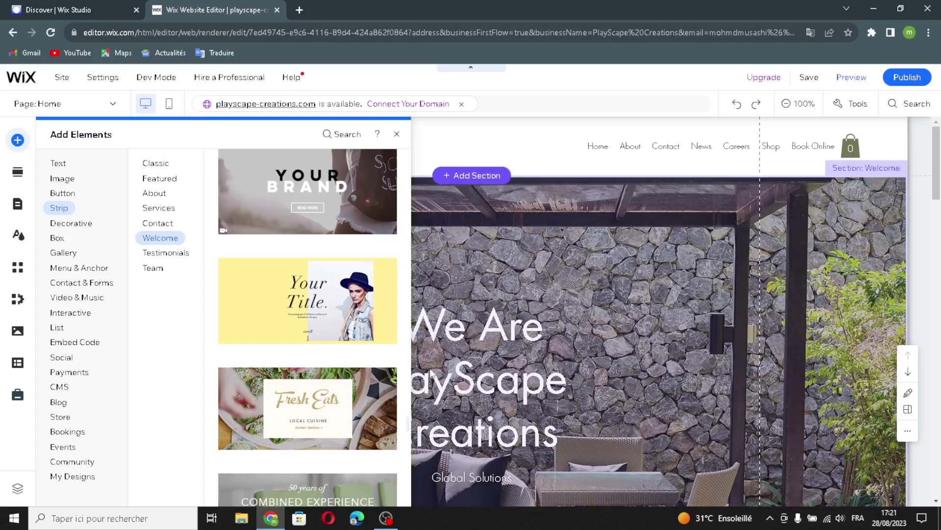
# Review the decorative shapes, covering basic shapes, arrows, horizontal lines and vertical lines.
pyautogui.click(72, 224)
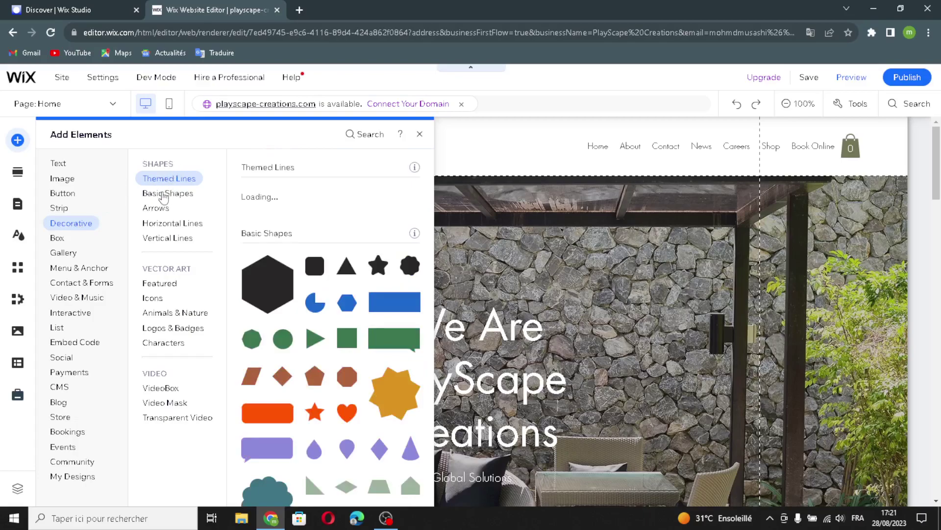
pyautogui.click(169, 194)
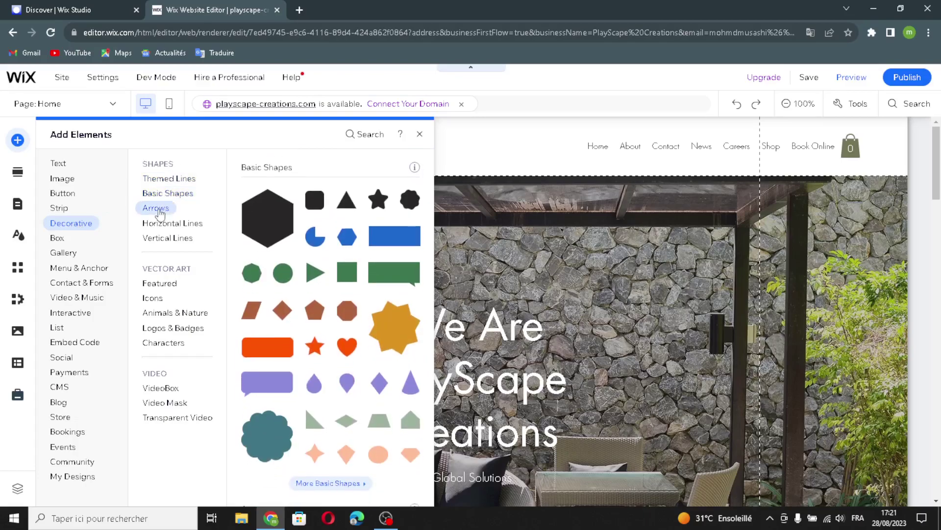
pyautogui.click(164, 210)
pyautogui.click(167, 221)
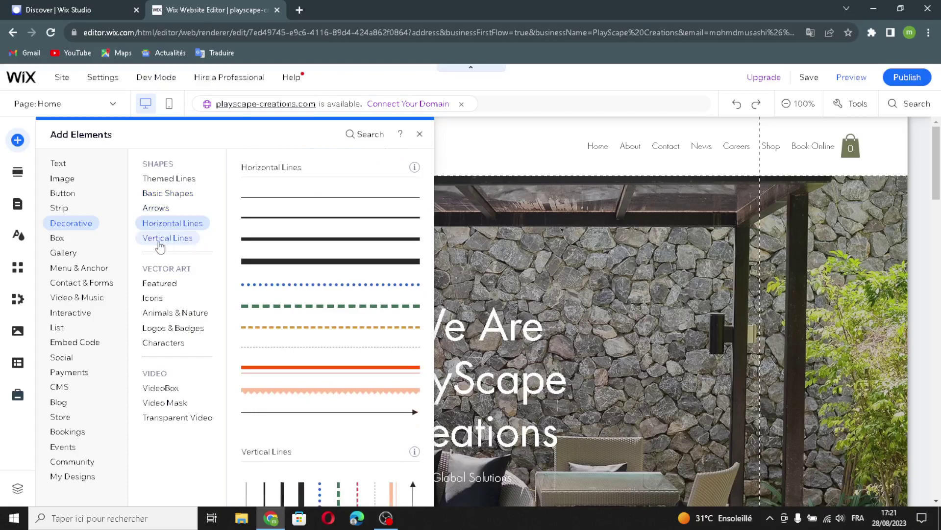
pyautogui.click(158, 243)
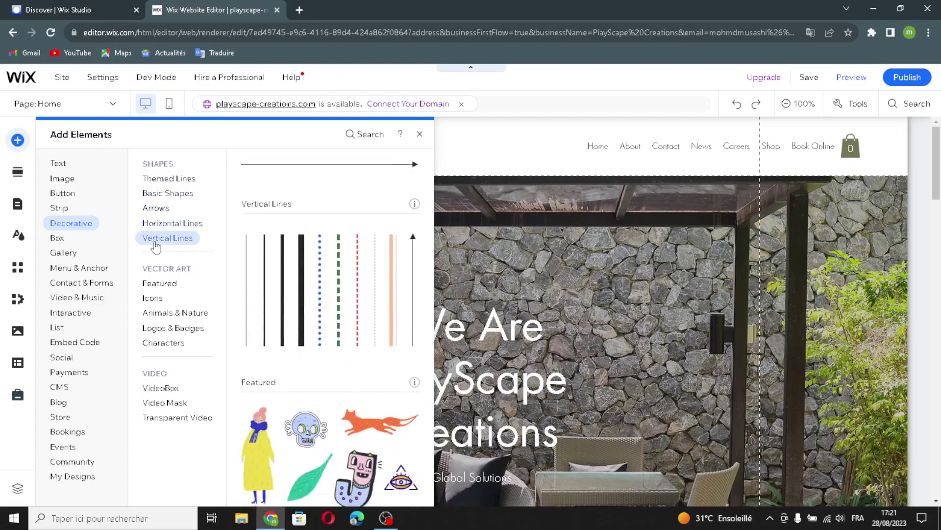
# Review the decorative vector art from Featured to Characters, and the VideoBox, Video Mask and Transparent Video elements.
pyautogui.click(159, 283)
pyautogui.click(153, 298)
pyautogui.click(163, 312)
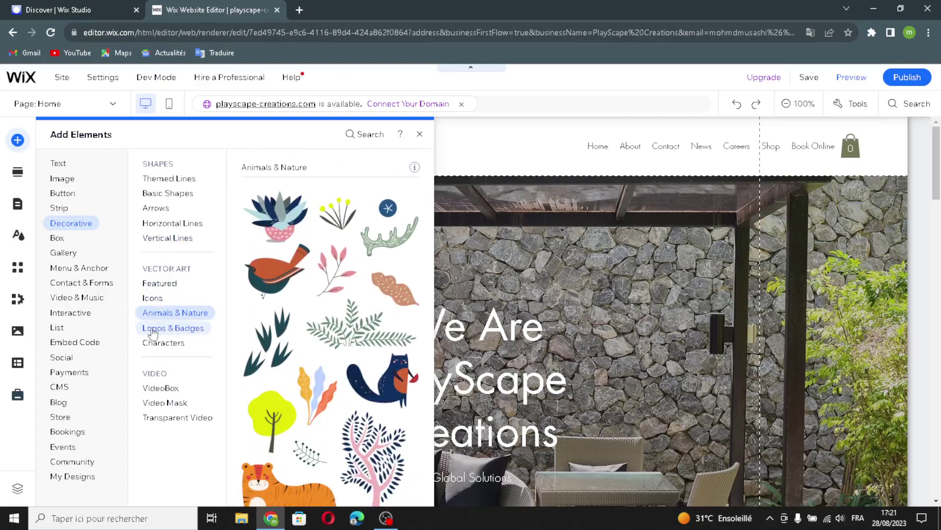
pyautogui.click(187, 331)
pyautogui.click(165, 345)
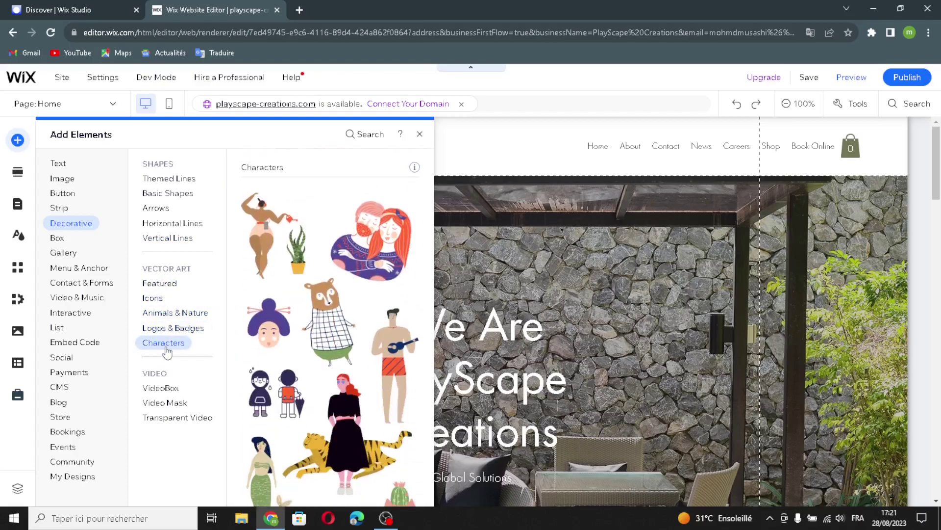
pyautogui.click(162, 389)
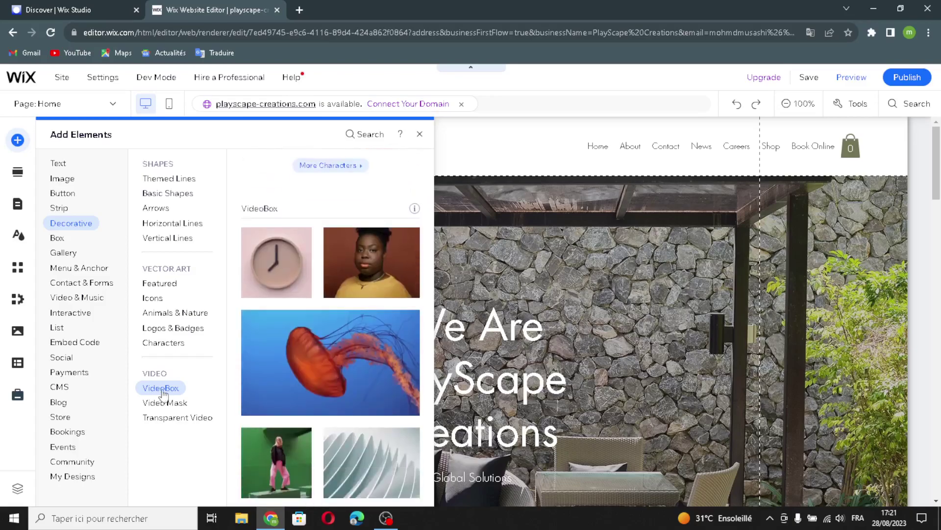
pyautogui.click(150, 405)
pyautogui.click(149, 416)
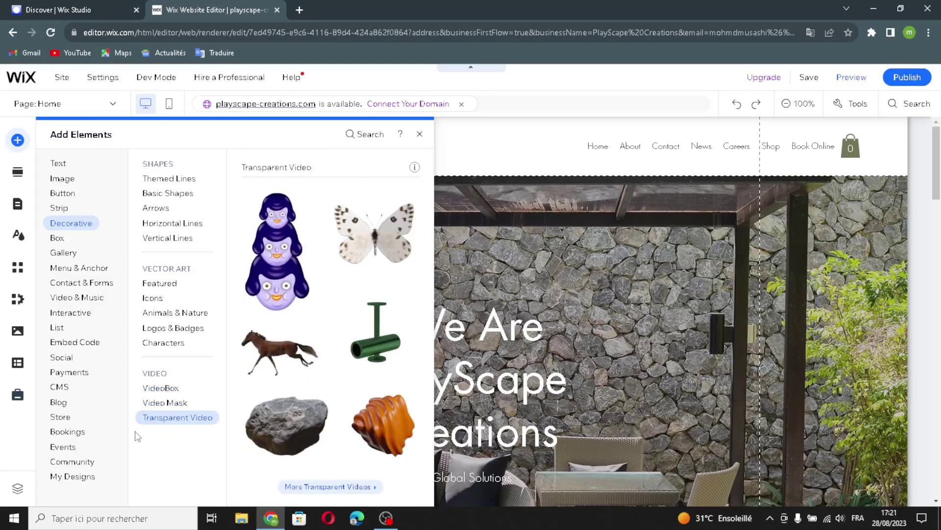
# Examine the box elements, including container boxes, hover boxes and tabs.
pyautogui.click(55, 239)
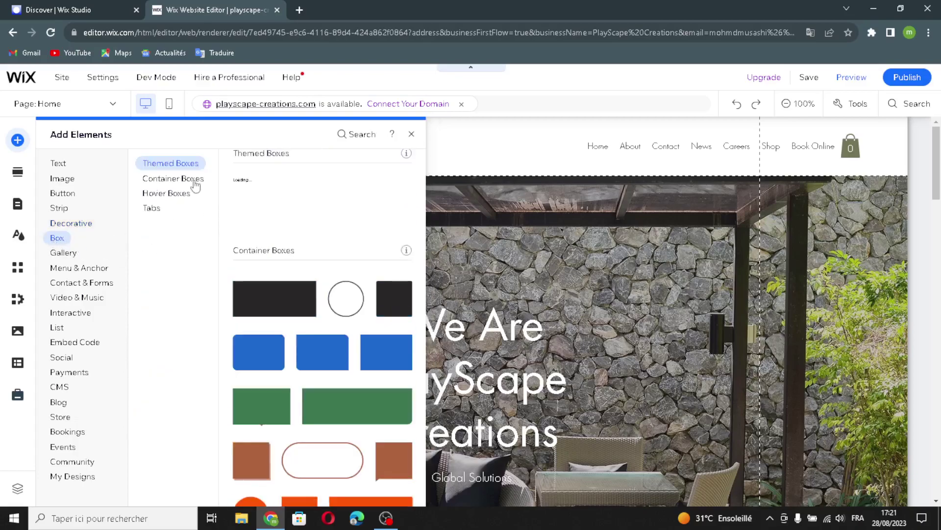
pyautogui.click(173, 182)
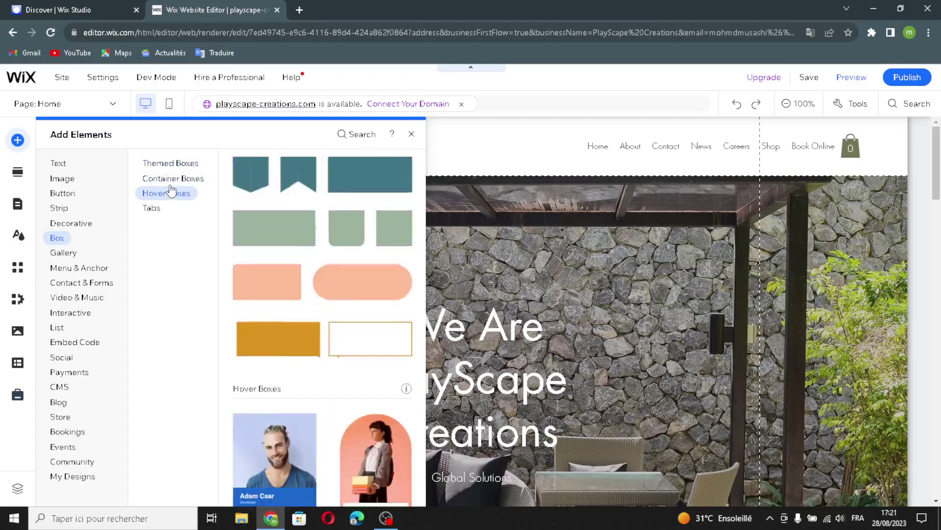
pyautogui.click(167, 193)
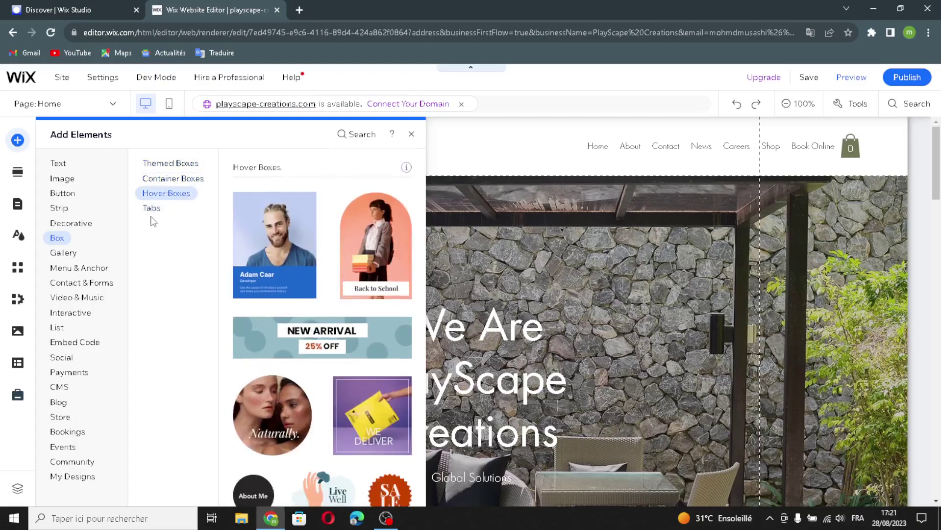
pyautogui.click(153, 212)
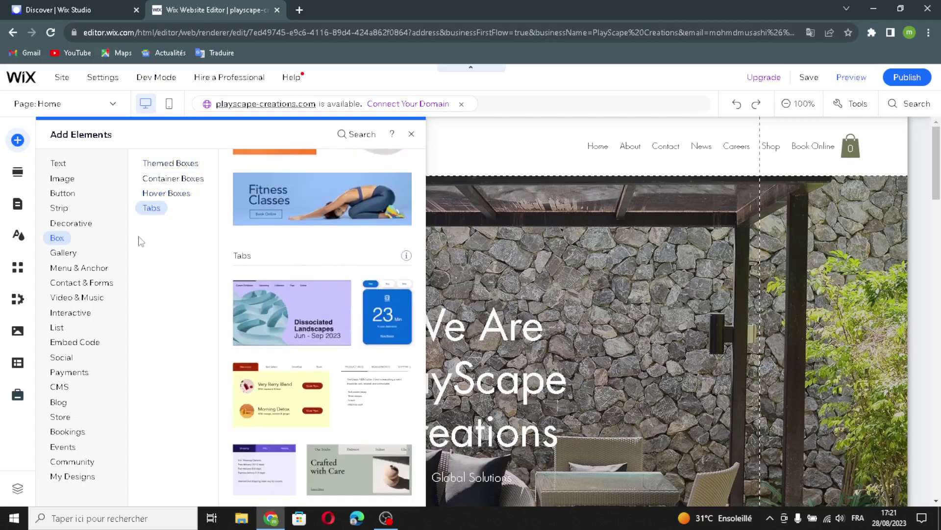
# Browse the gallery elements, covering the recommended, pro, grid, slider and additional gallery layouts.
pyautogui.click(63, 254)
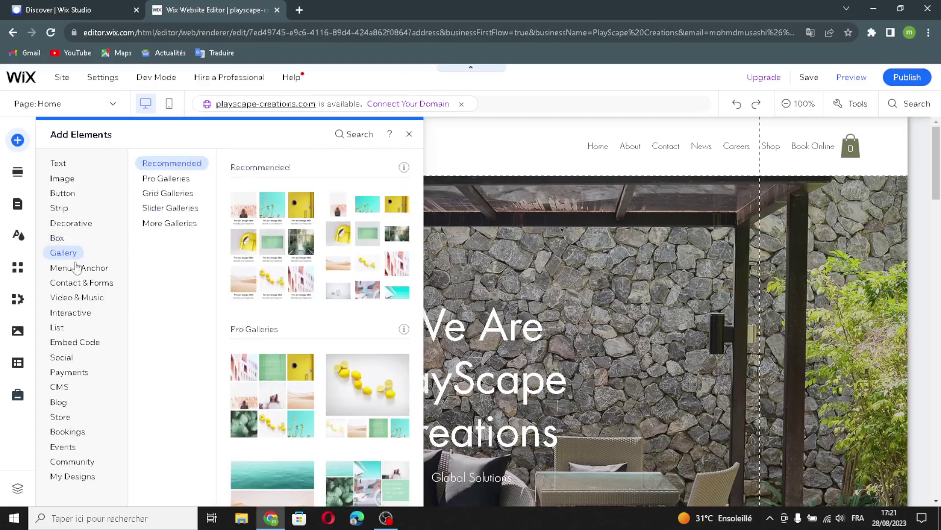
pyautogui.click(179, 178)
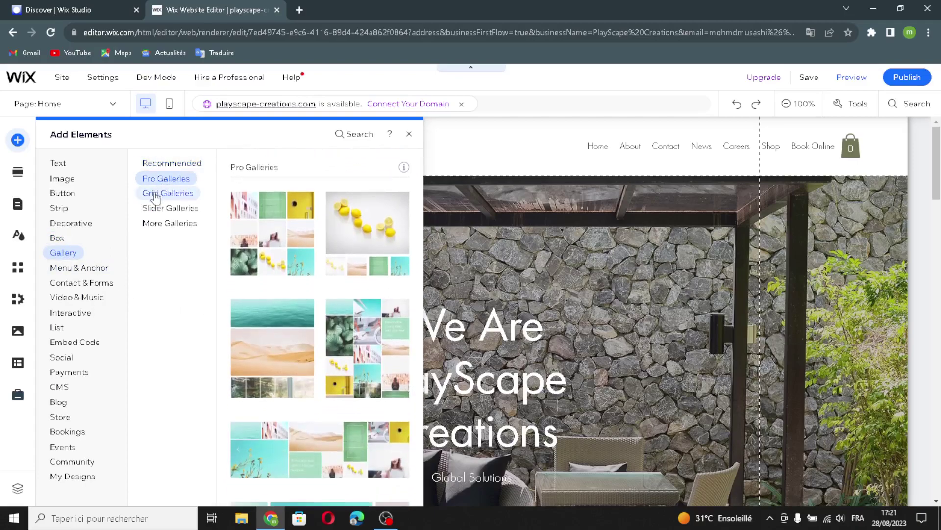
pyautogui.click(156, 195)
pyautogui.click(165, 209)
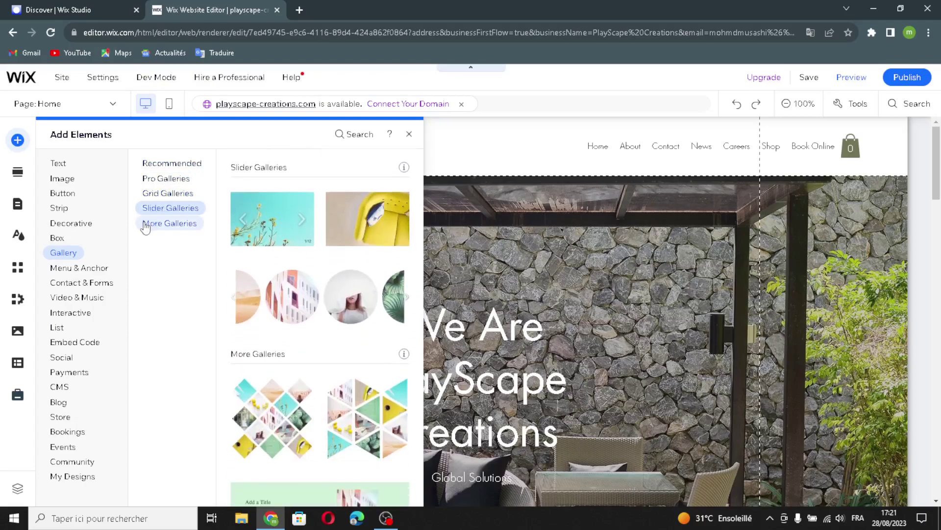
pyautogui.click(144, 223)
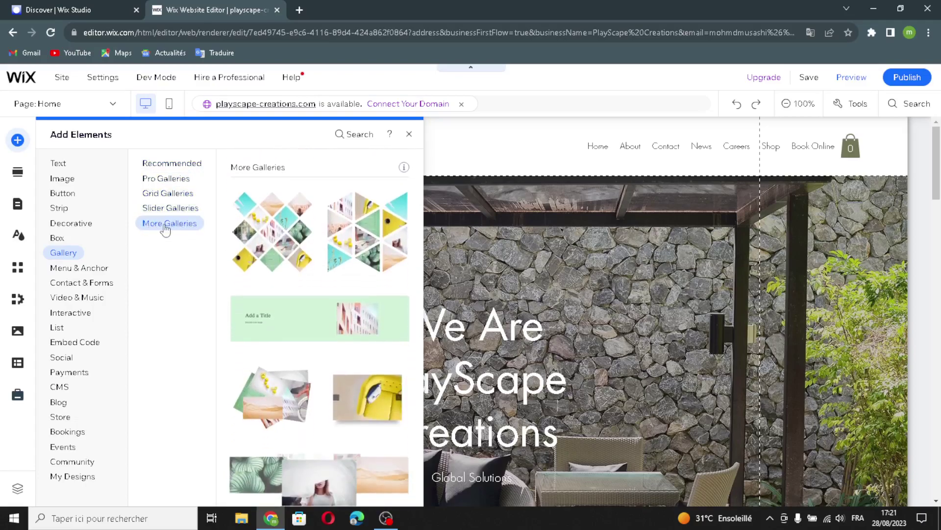
# Review the menu and anchor elements, covering themed, horizontal and vertical menus, anchors, in-page menus and site search.
pyautogui.click(90, 274)
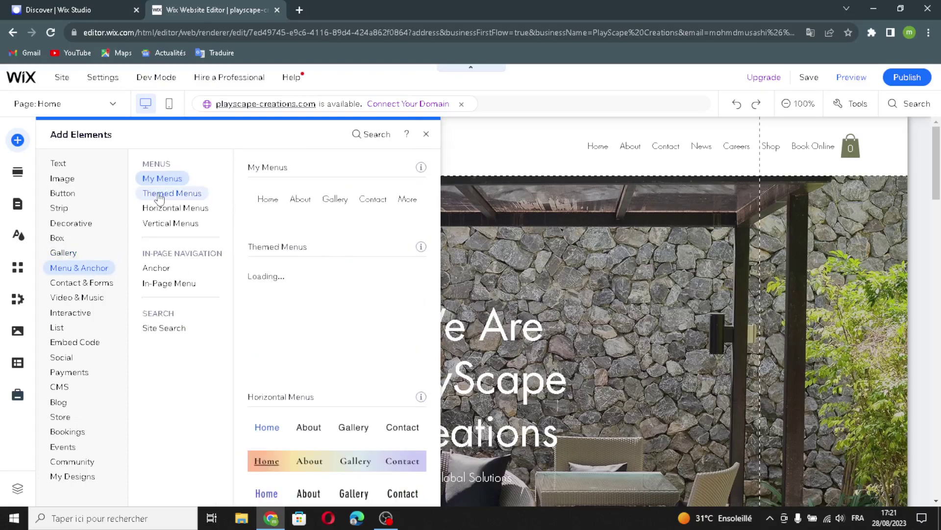
pyautogui.click(185, 198)
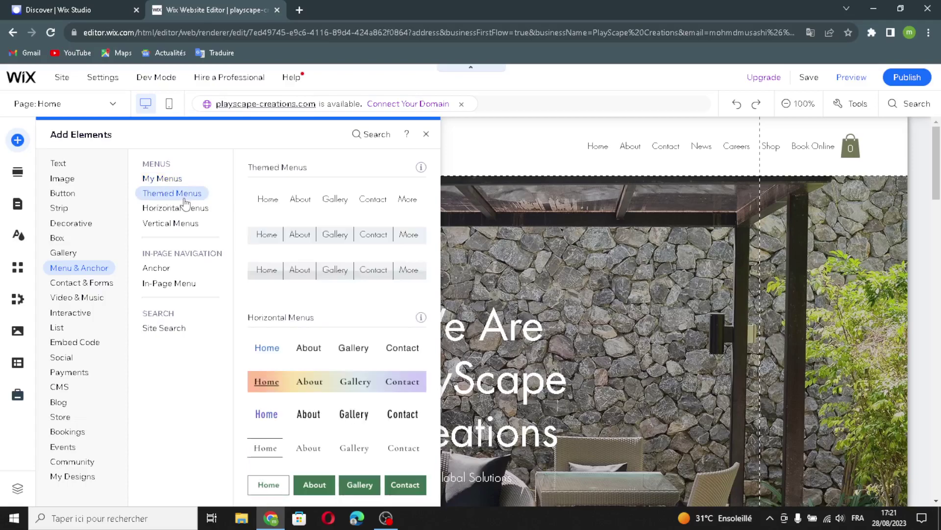
pyautogui.click(178, 208)
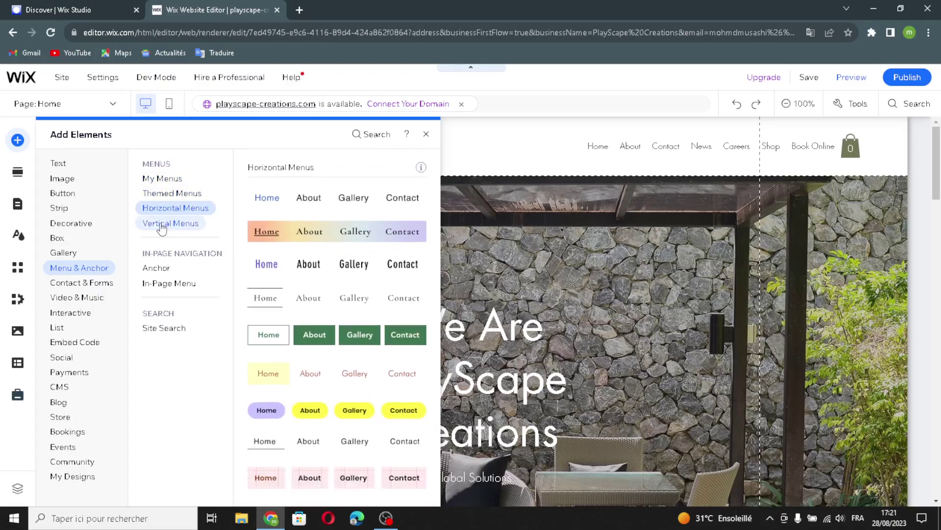
pyautogui.click(161, 227)
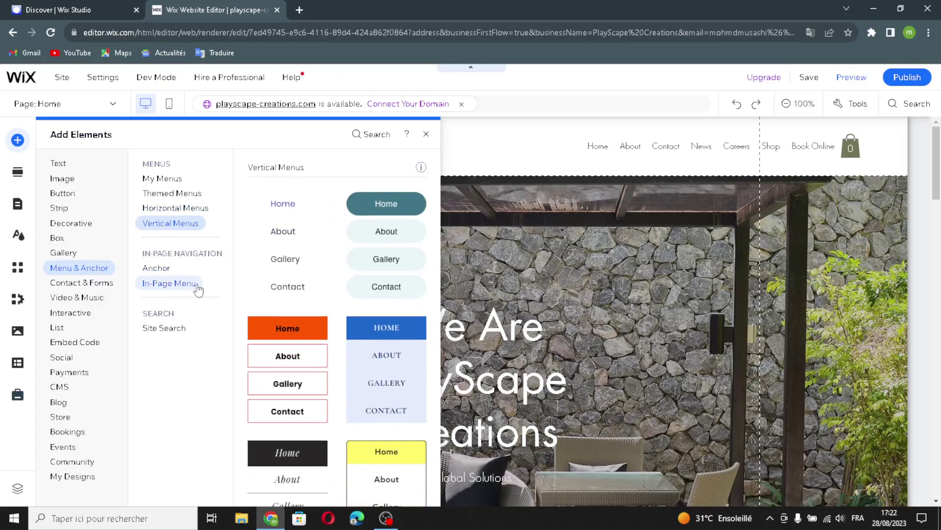
pyautogui.click(182, 272)
pyautogui.click(174, 286)
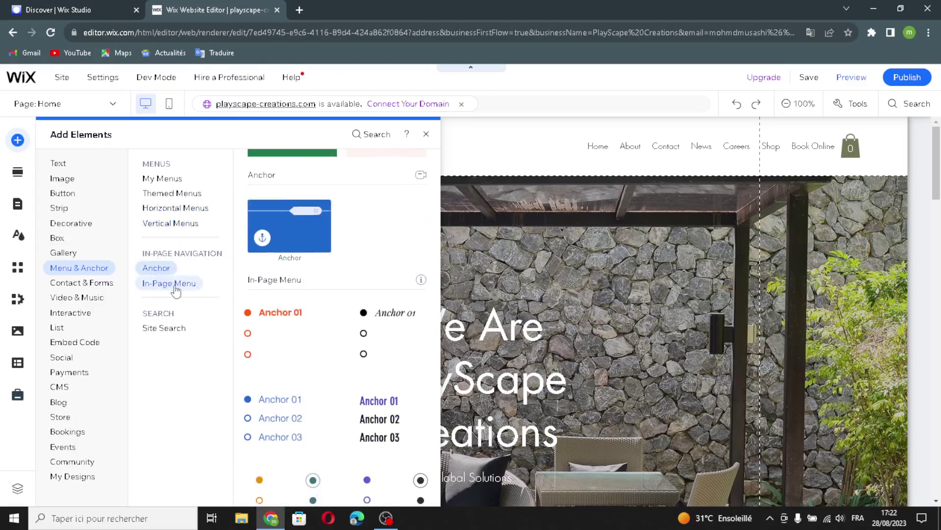
pyautogui.click(166, 326)
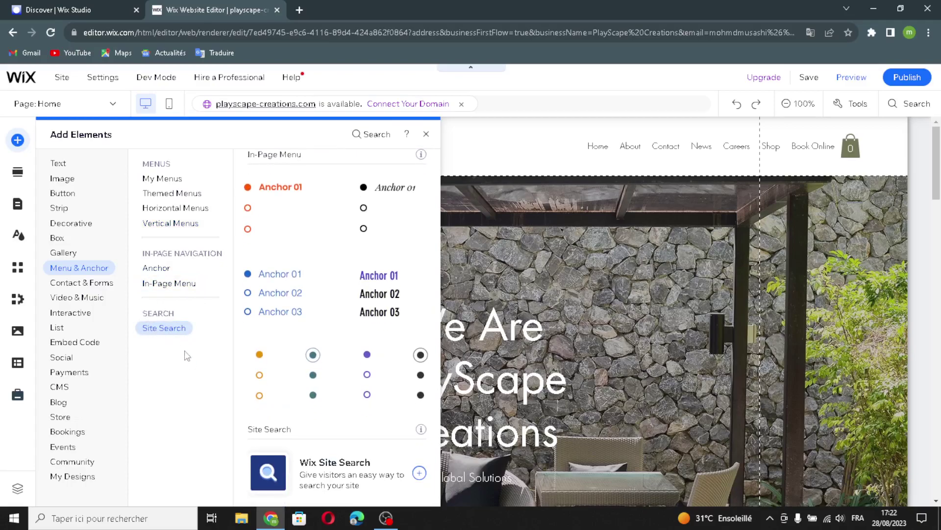
# Examine the contact and form elements, covering the contact, order, registration, donation, application, feedback, request, waiver and subscribe forms.
pyautogui.click(90, 288)
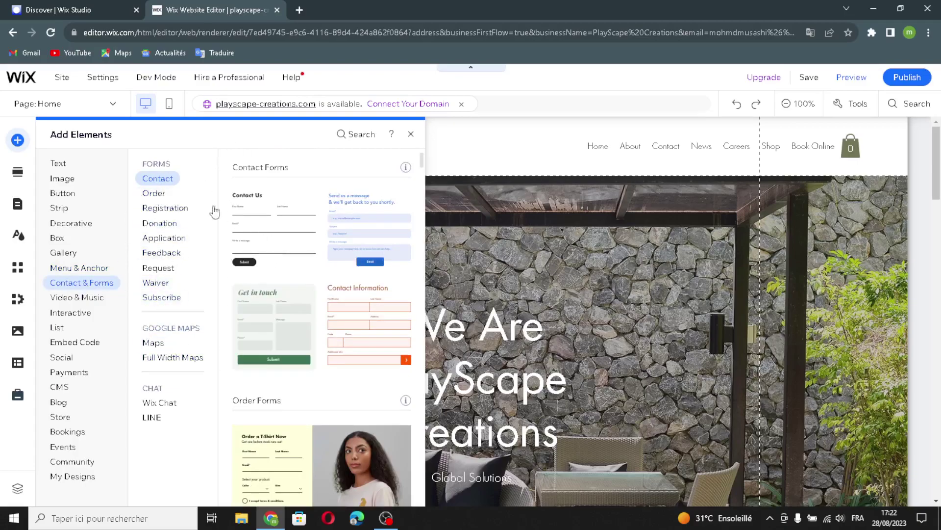
pyautogui.click(156, 194)
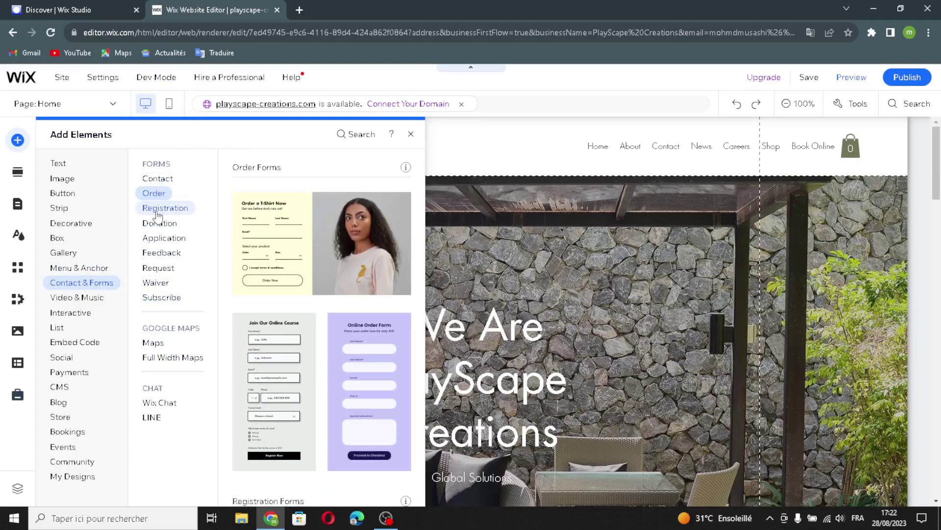
pyautogui.click(165, 208)
pyautogui.click(166, 223)
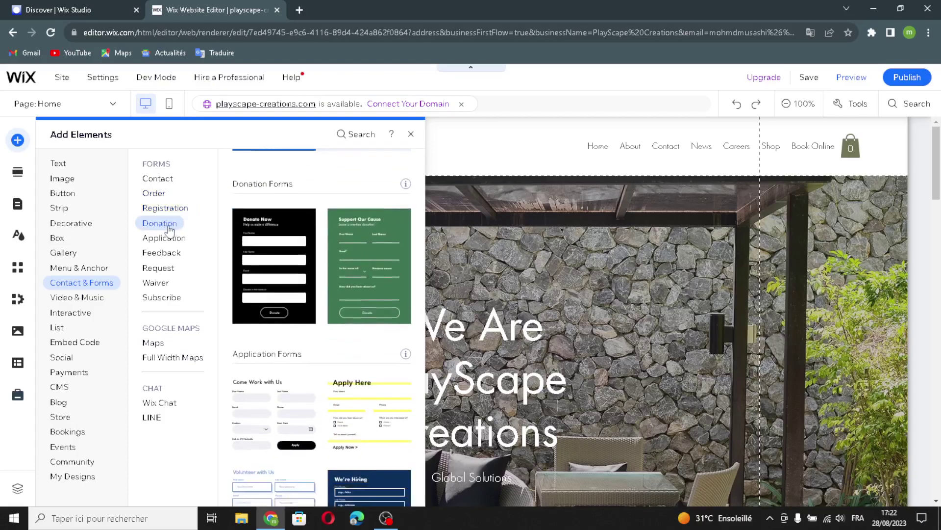
pyautogui.click(171, 238)
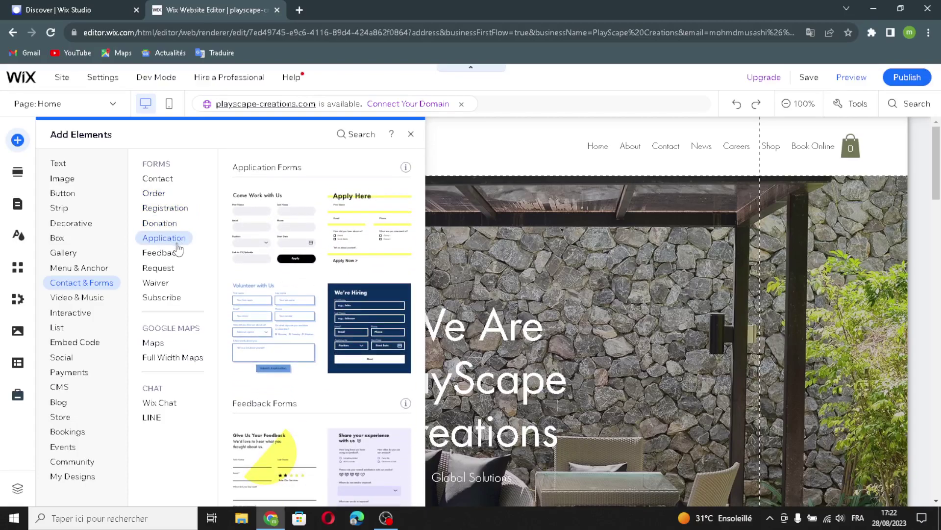
pyautogui.click(155, 253)
pyautogui.click(167, 269)
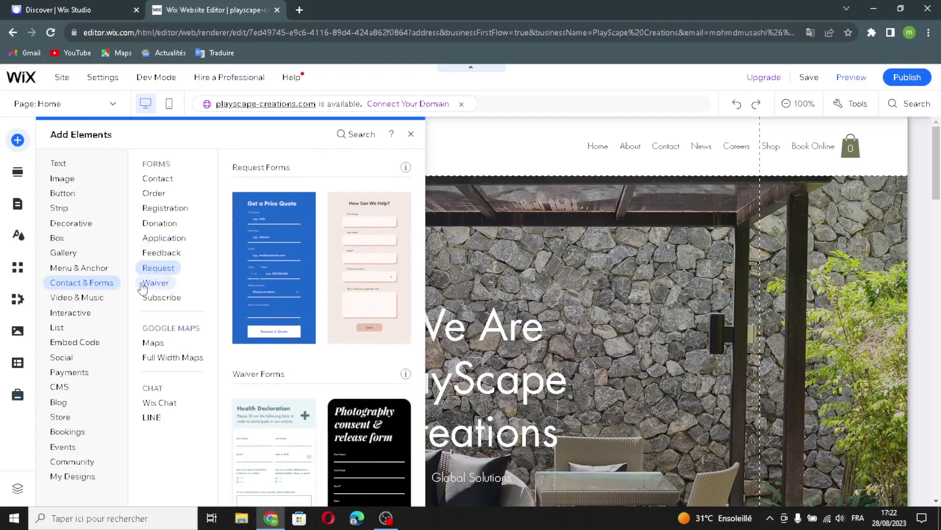
pyautogui.click(143, 284)
pyautogui.click(159, 298)
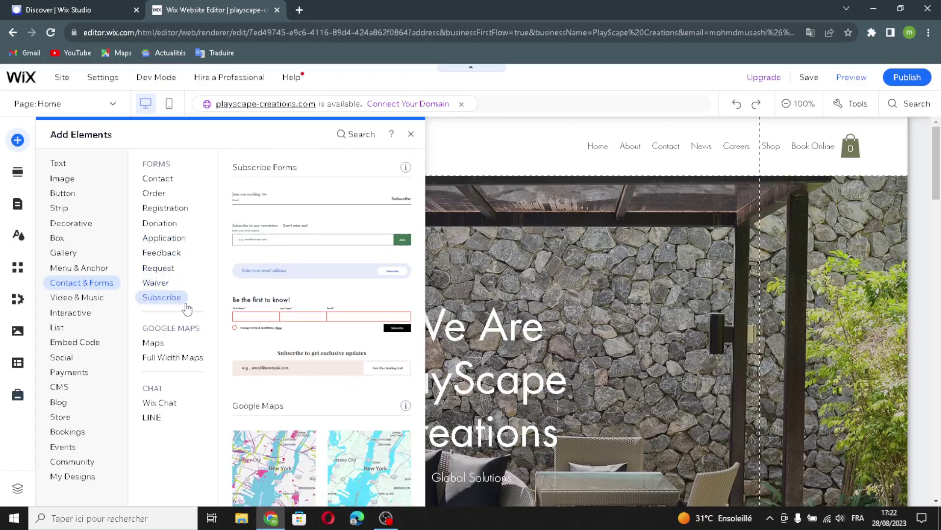
pyautogui.scroll(8, 294, 255)
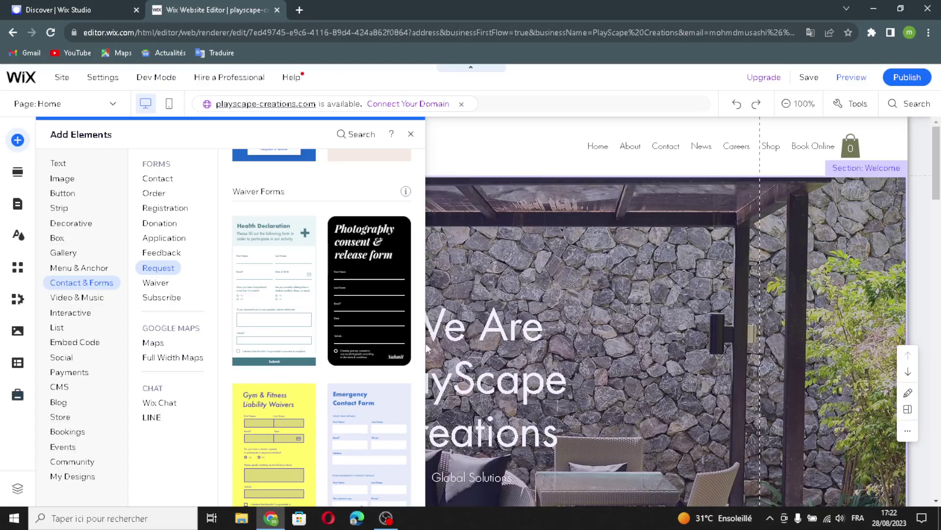
# Look through the Google Maps elements, including full width maps, and the Wix Chat and LINE chat elements.
pyautogui.click(149, 343)
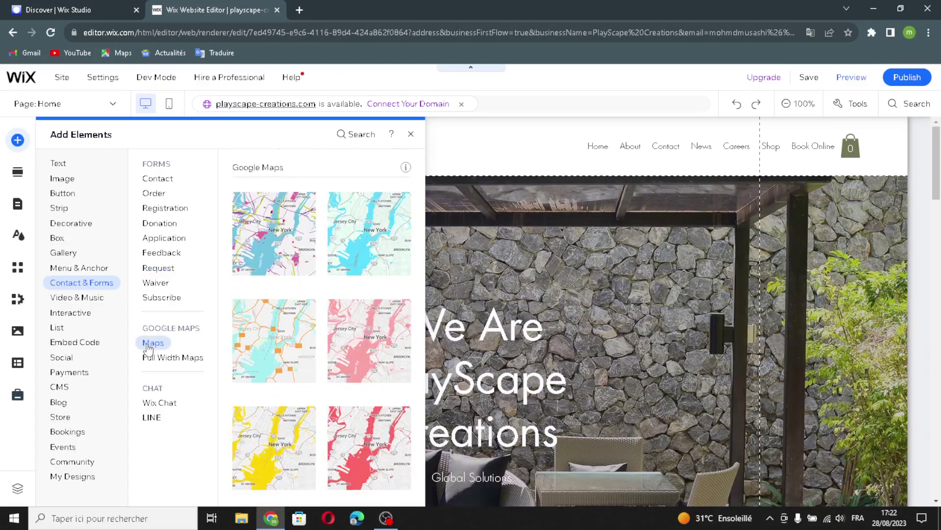
pyautogui.click(179, 358)
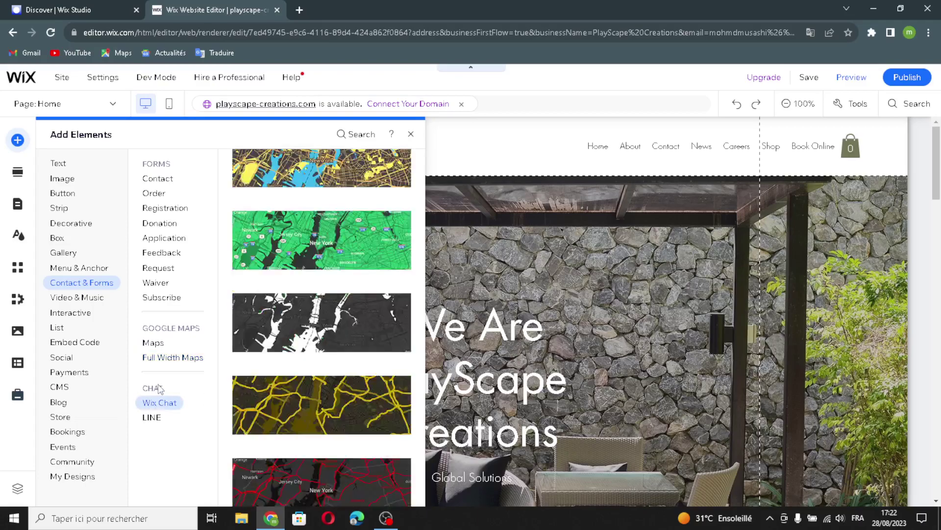
pyautogui.click(158, 401)
pyautogui.click(152, 419)
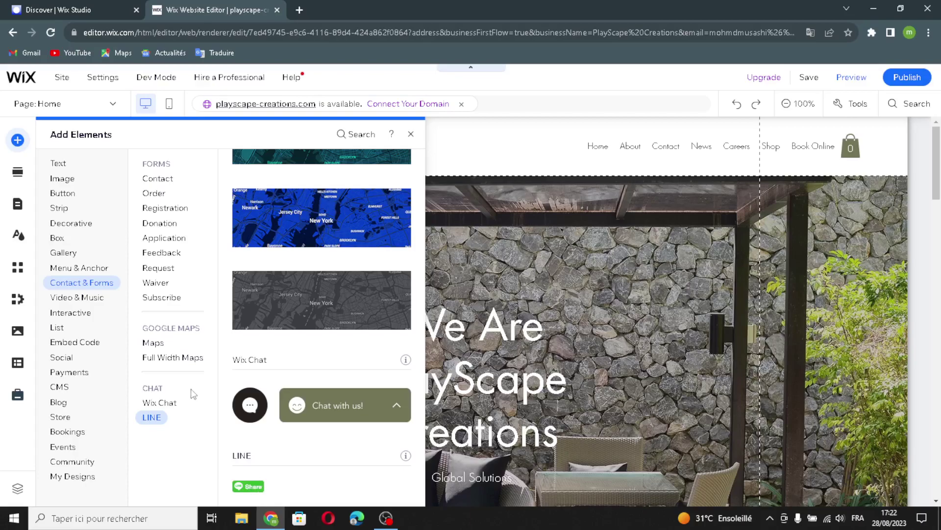
# Browse the video elements, covering single video players, VideoBox, Video Mask and Transparent Video.
pyautogui.click(93, 300)
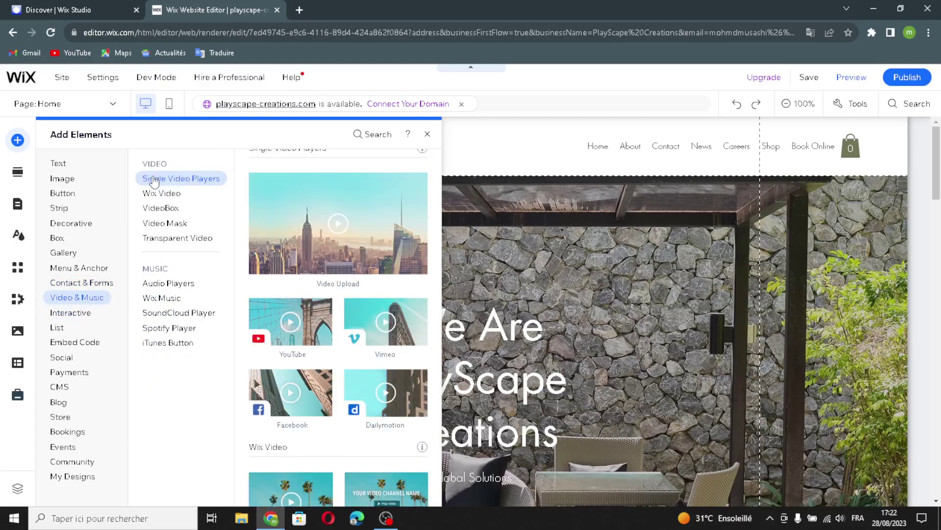
pyautogui.click(149, 210)
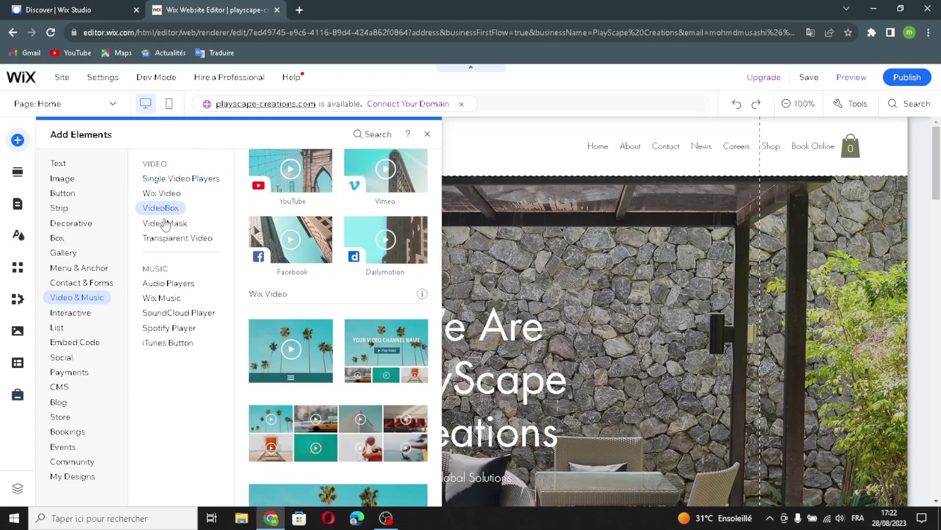
pyautogui.click(158, 227)
pyautogui.click(197, 239)
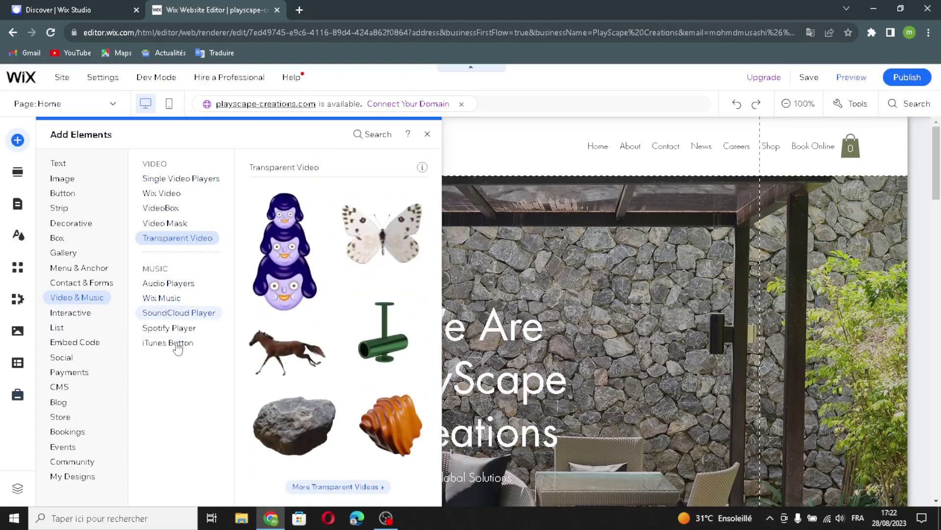
# Review the music elements, covering audio players, Wix Music, the SoundCloud and Spotify players, and the iTunes button.
pyautogui.click(159, 283)
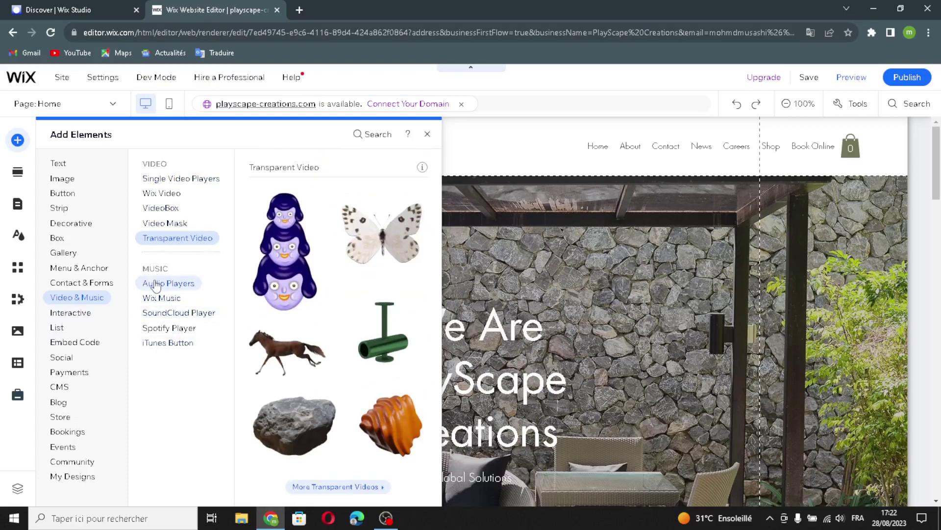
pyautogui.click(157, 297)
pyautogui.click(154, 314)
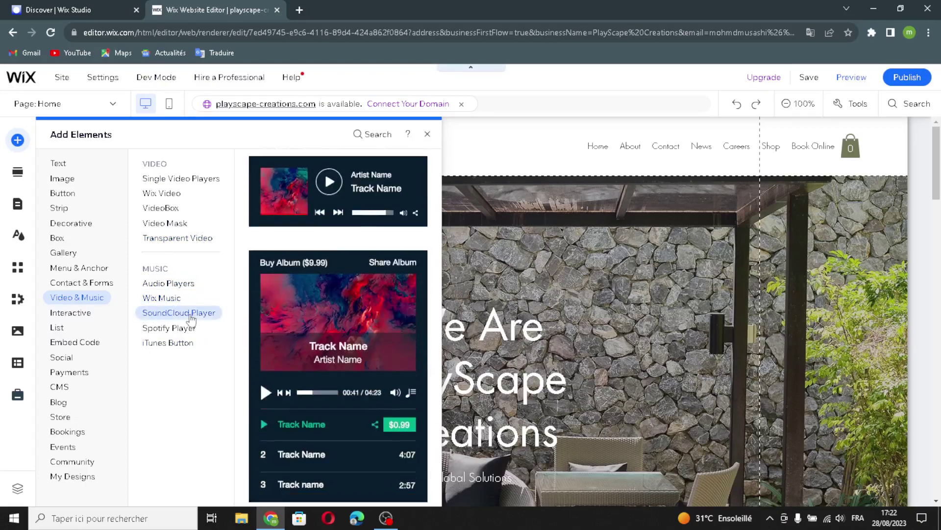
pyautogui.click(162, 328)
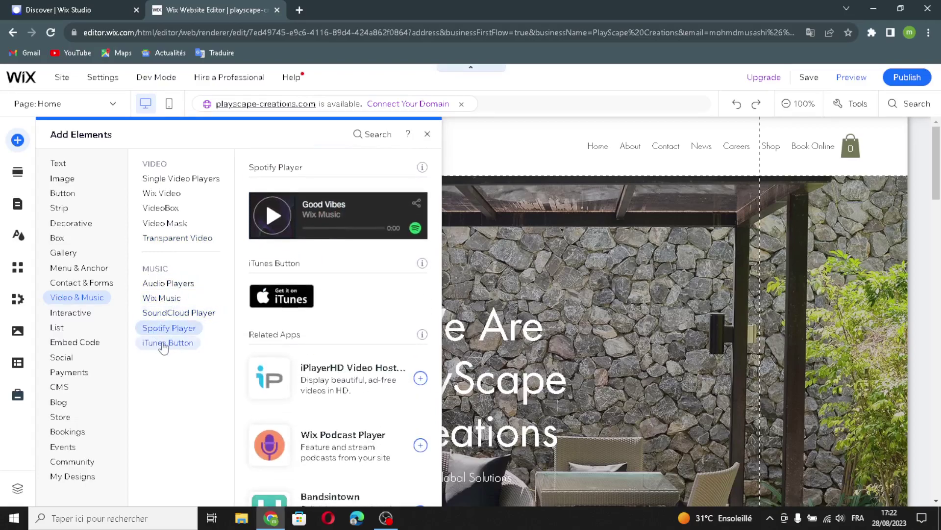
pyautogui.click(169, 343)
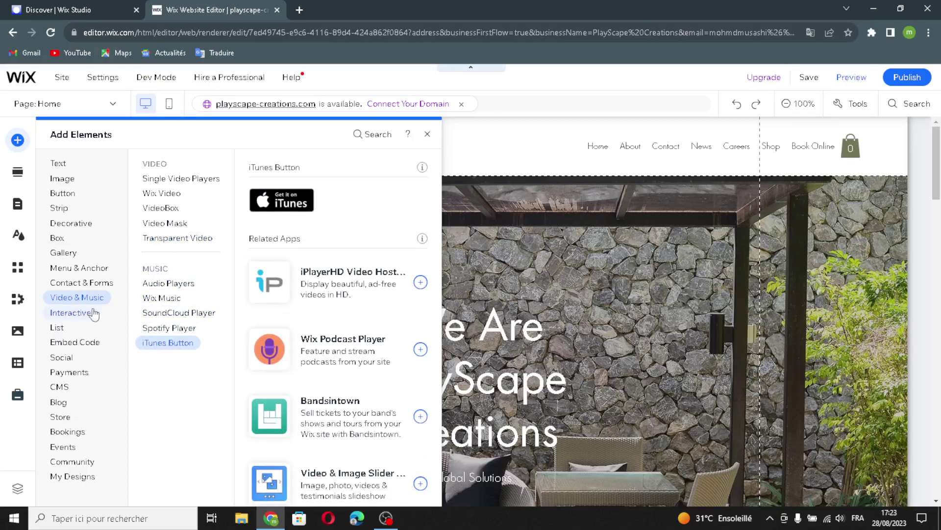
# Examine the interactive elements, covering full width and box slideshows, hover boxes, tabs and hover repeaters.
pyautogui.click(79, 316)
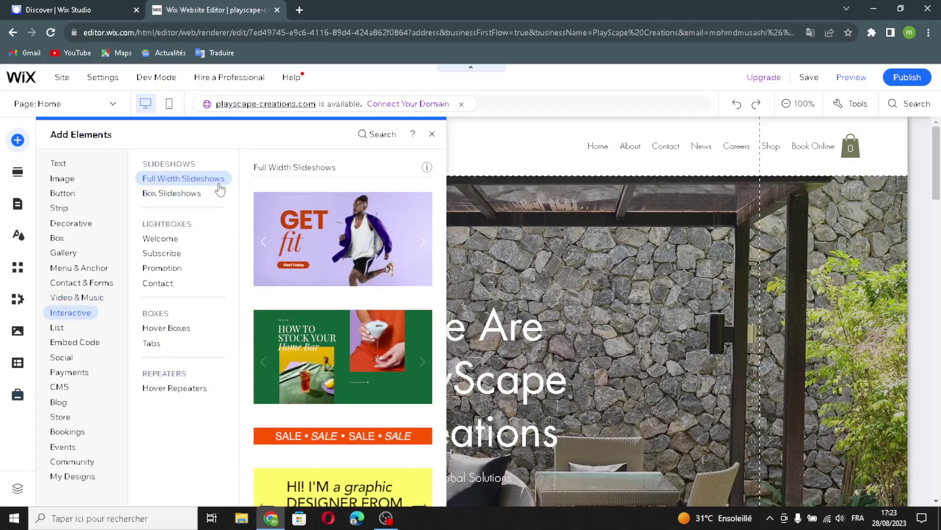
pyautogui.click(169, 196)
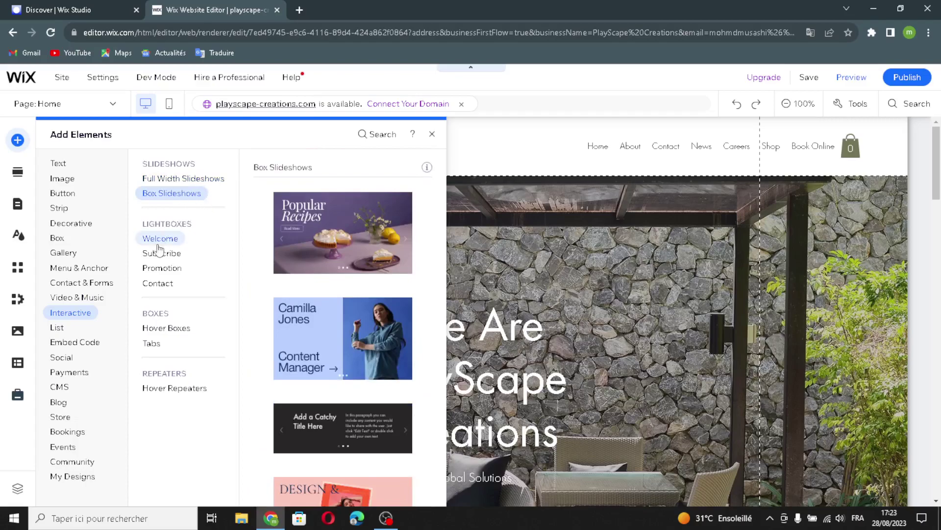
pyautogui.click(166, 329)
pyautogui.click(158, 346)
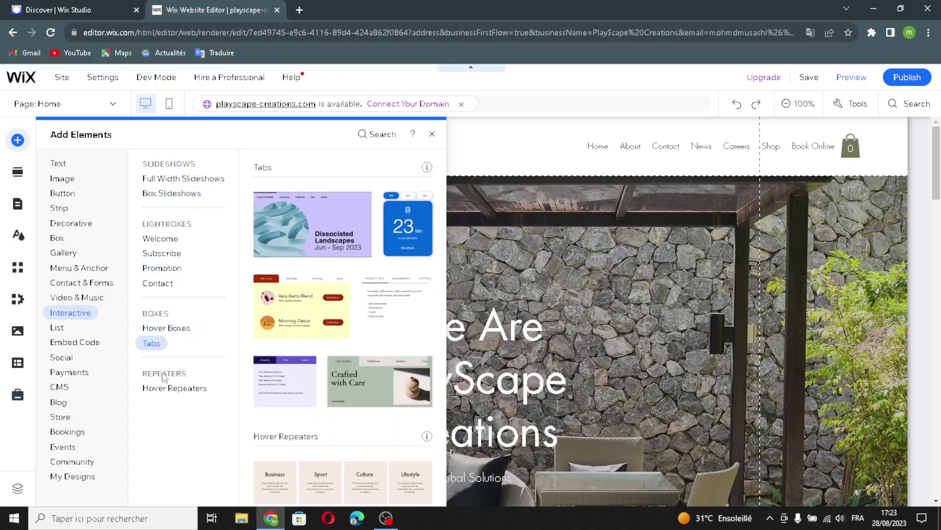
pyautogui.click(179, 387)
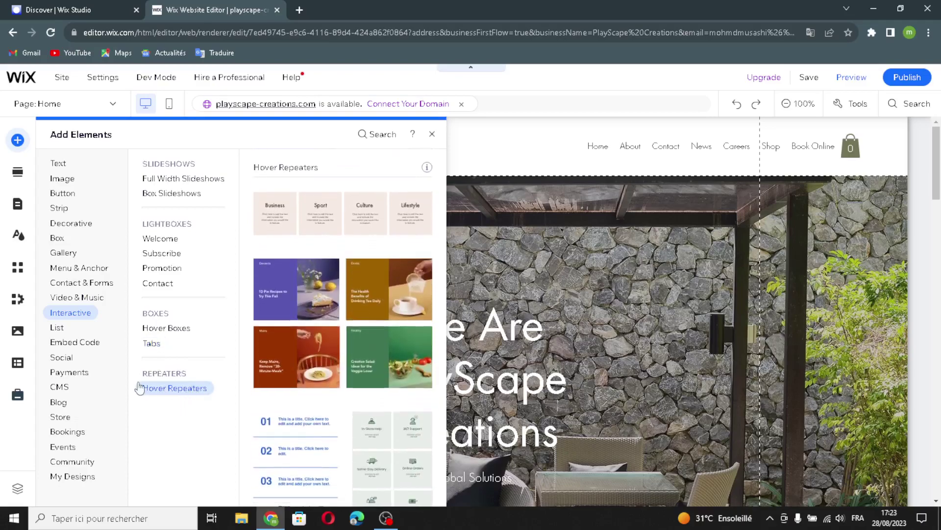
# Browse the list elements, covering repeaters, hover repeaters and blank repeaters.
pyautogui.click(59, 329)
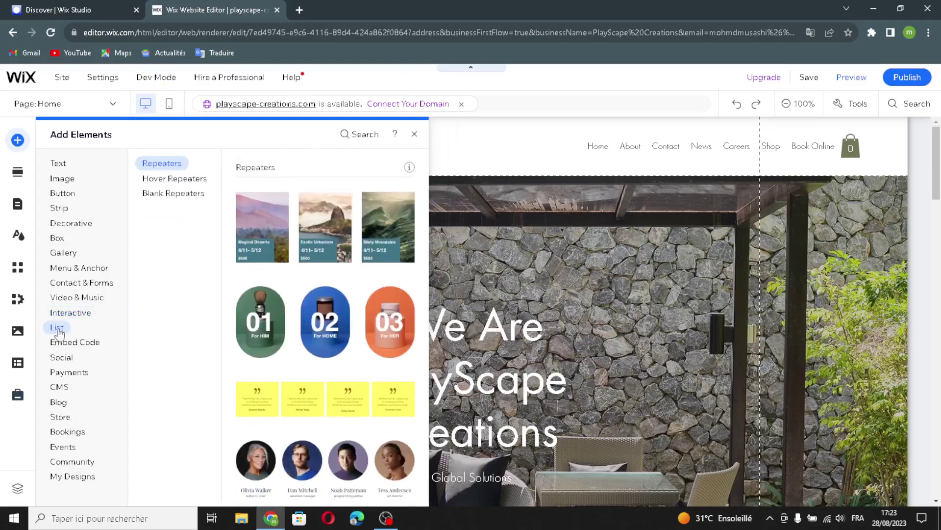
pyautogui.click(178, 178)
pyautogui.click(175, 194)
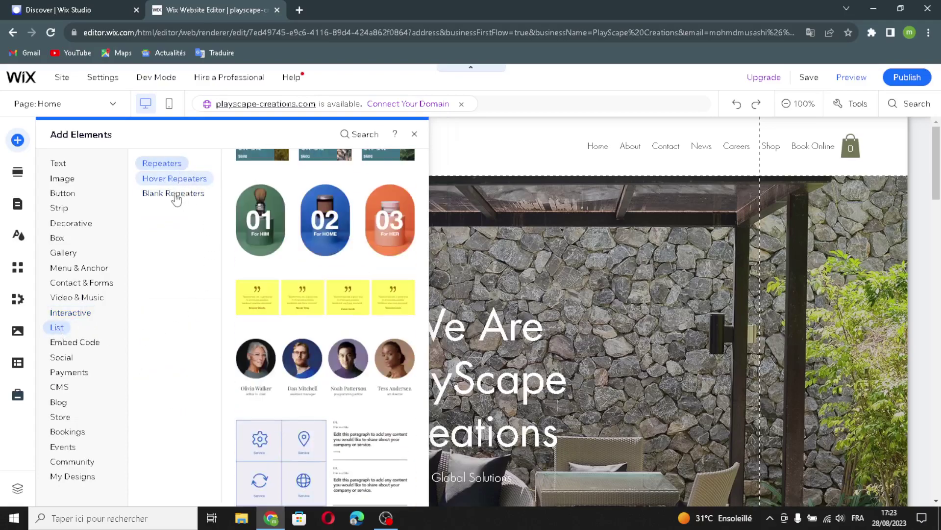
# Review the embed code elements, covering popular embeds, single video players, SoundCloud, marketing tools, Velo Dev Mode and Lottie animation.
pyautogui.click(88, 346)
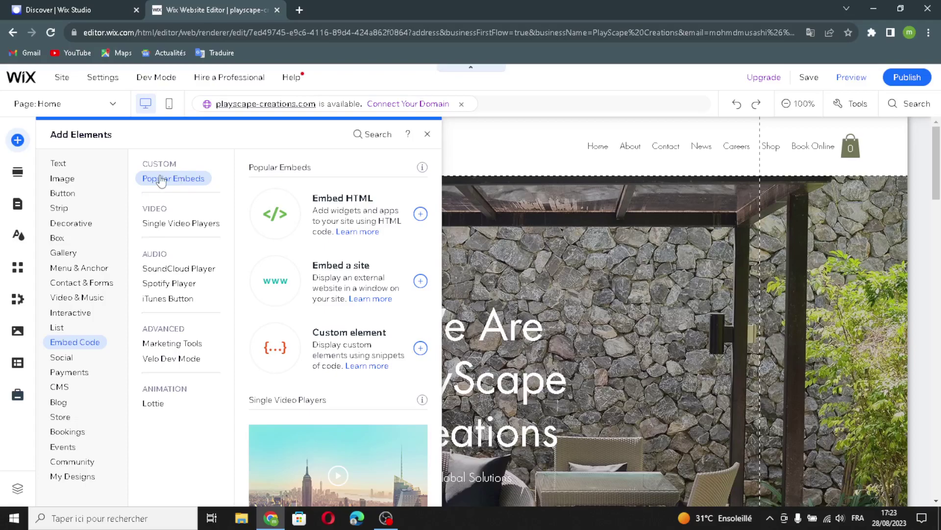
pyautogui.click(182, 223)
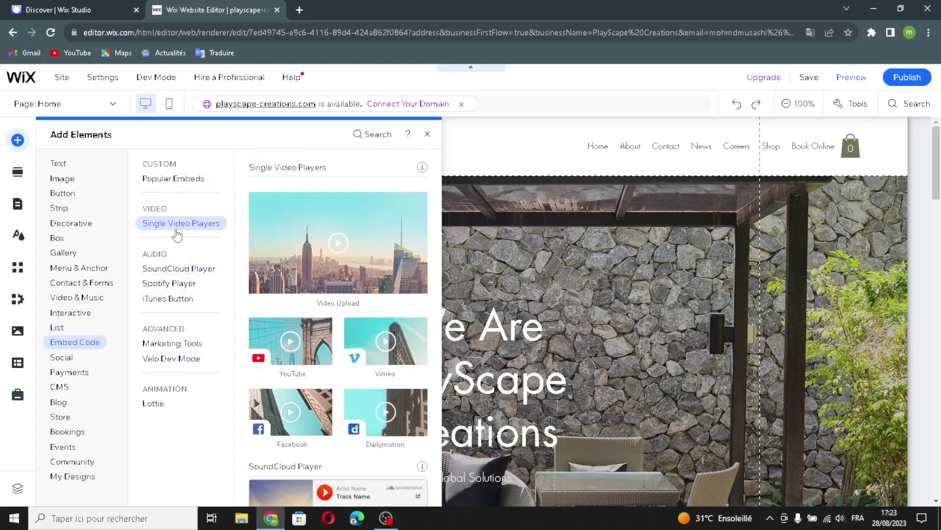
pyautogui.click(165, 269)
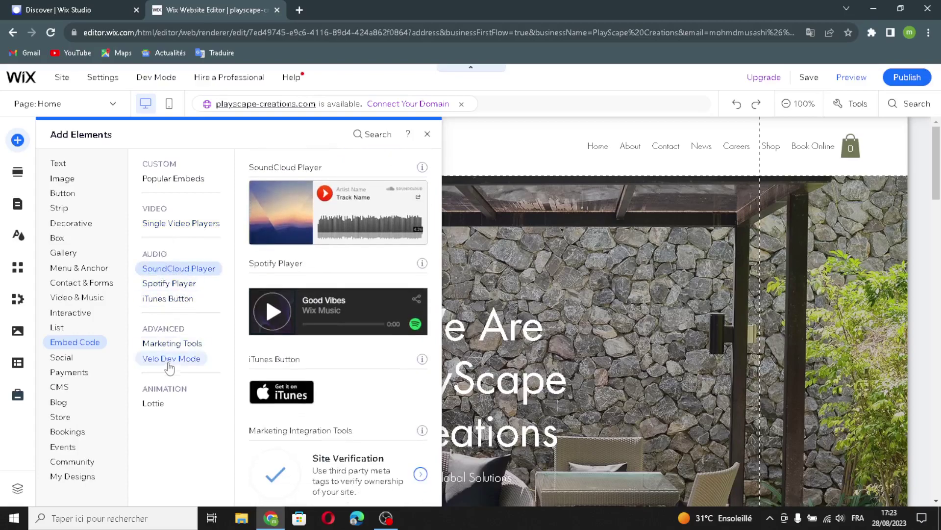
pyautogui.click(158, 346)
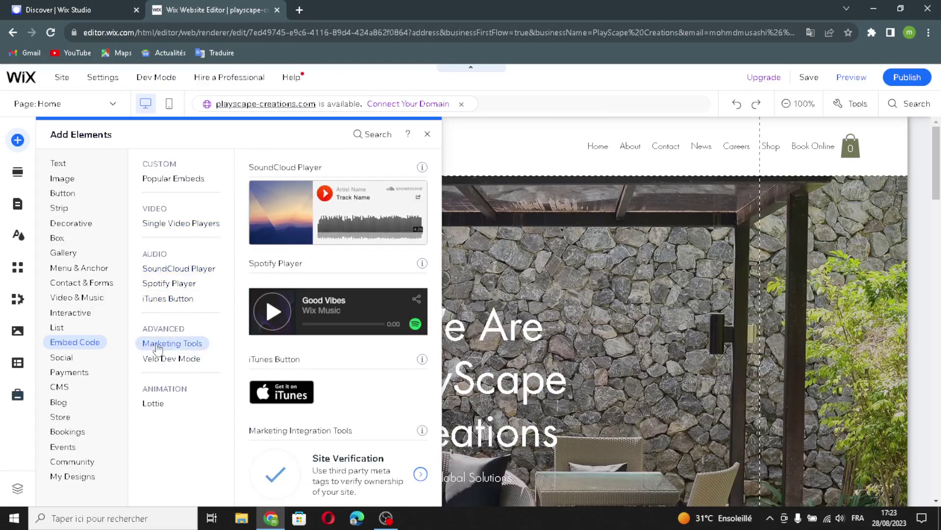
pyautogui.click(194, 363)
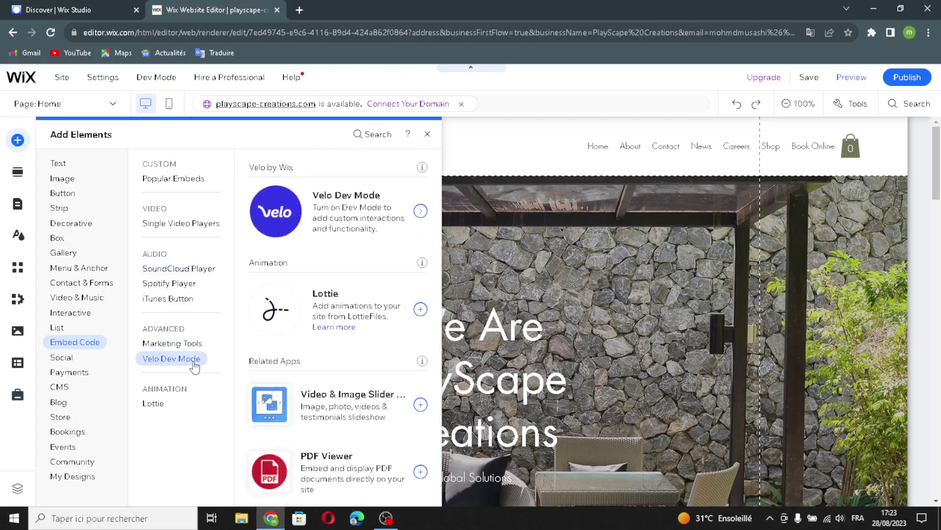
pyautogui.click(153, 402)
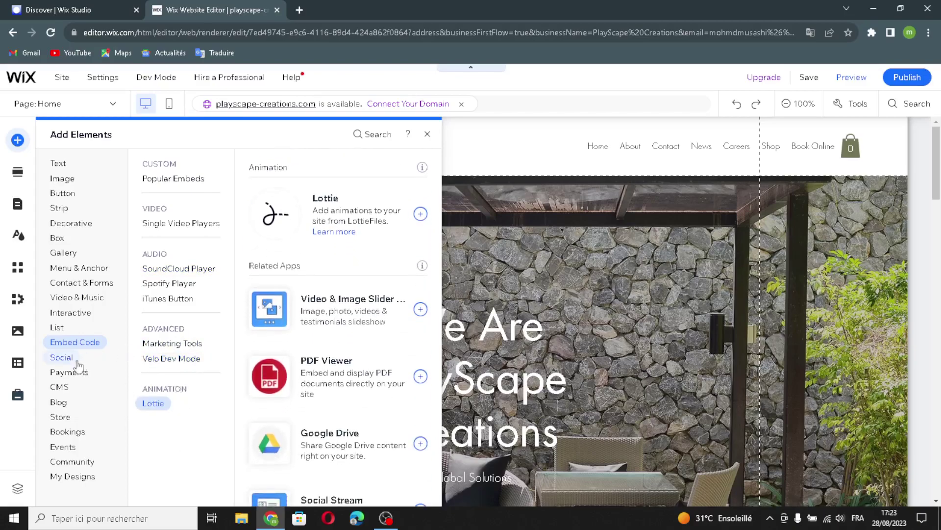
# Review the social elements, covering the social bar, Facebook, Twitter, Pinterest, VK, LINE and YouTube.
pyautogui.click(61, 358)
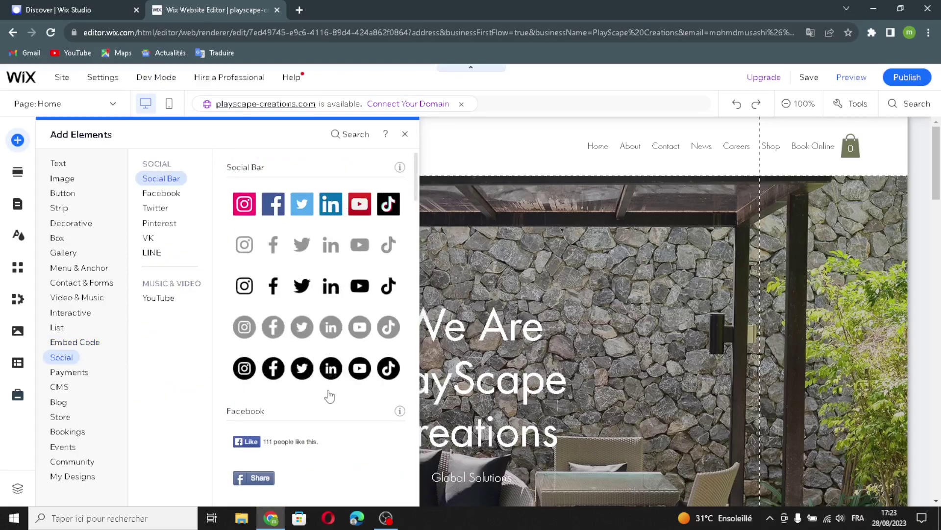
pyautogui.click(173, 193)
pyautogui.click(162, 209)
pyautogui.click(160, 224)
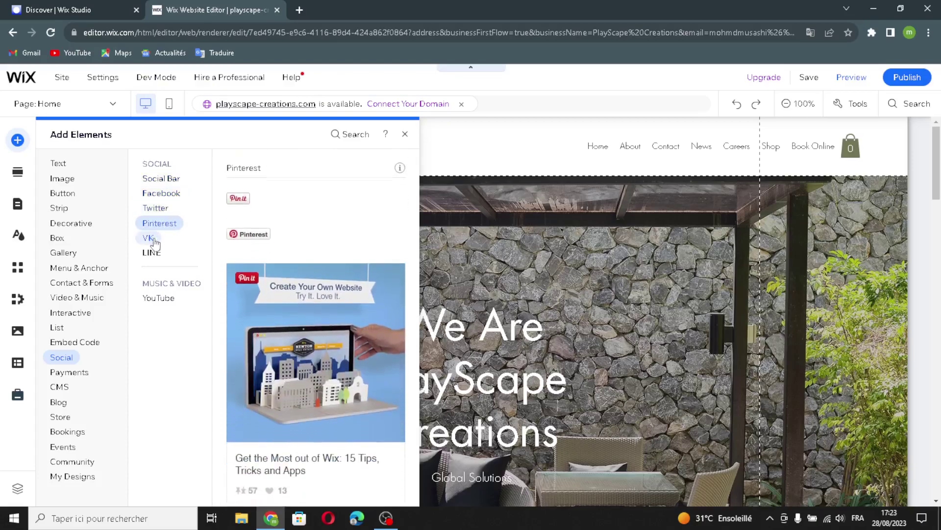
pyautogui.click(150, 238)
pyautogui.click(157, 257)
pyautogui.click(161, 298)
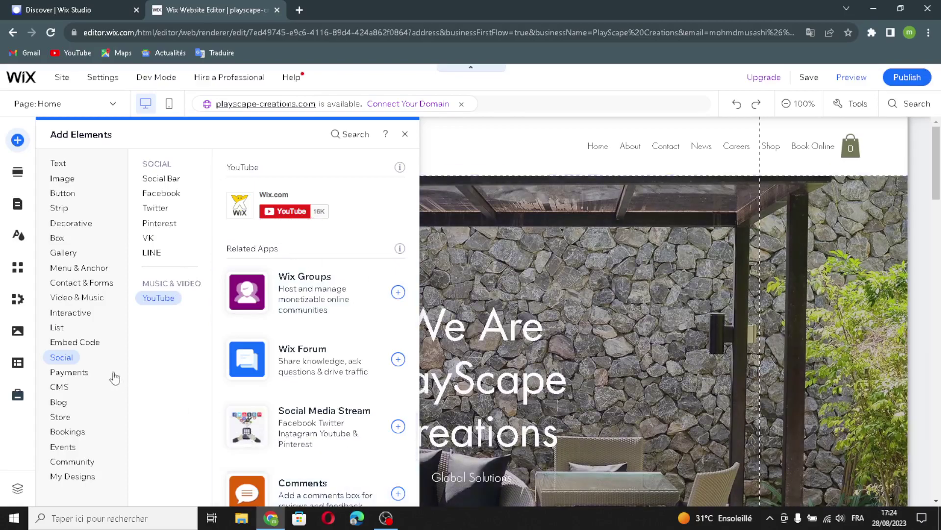
# Examine the payment elements, covering pay buttons, order and donation forms, pricing plans and the store's currency converter.
pyautogui.click(68, 374)
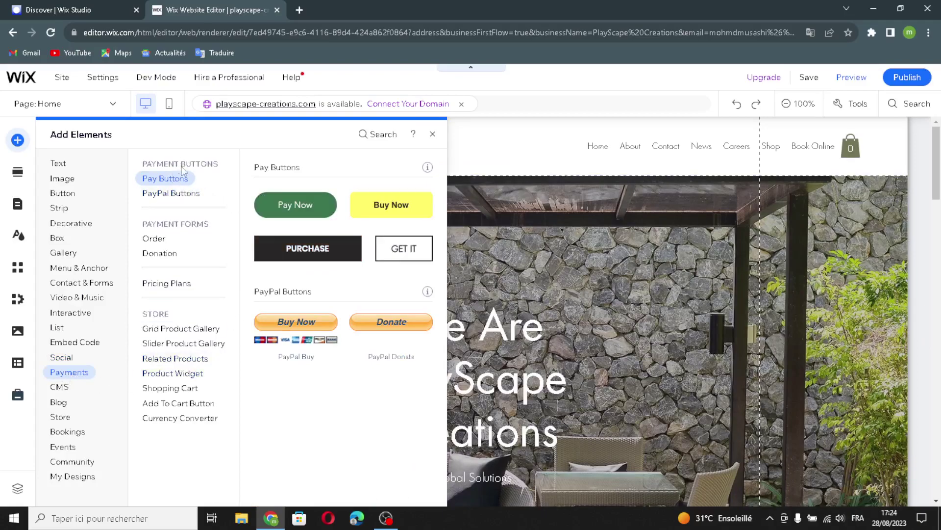
pyautogui.moveTo(153, 258)
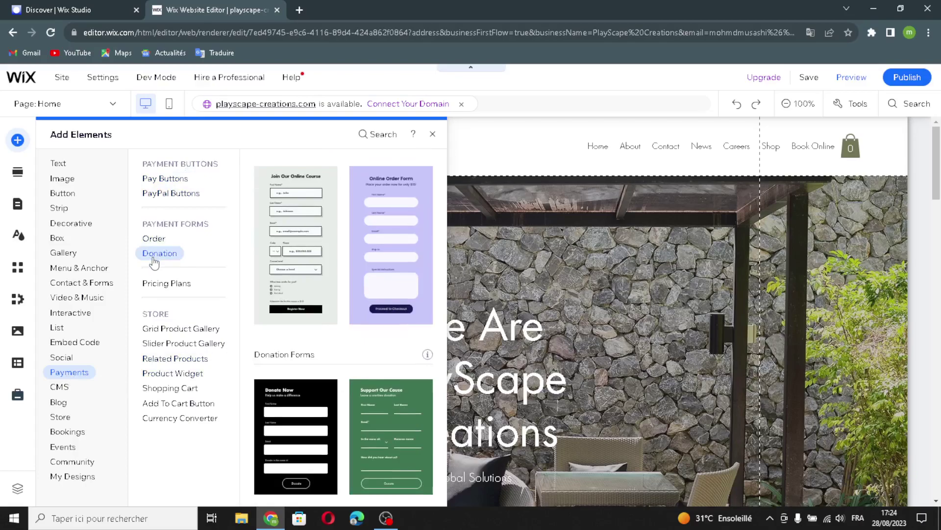
pyautogui.moveTo(172, 287)
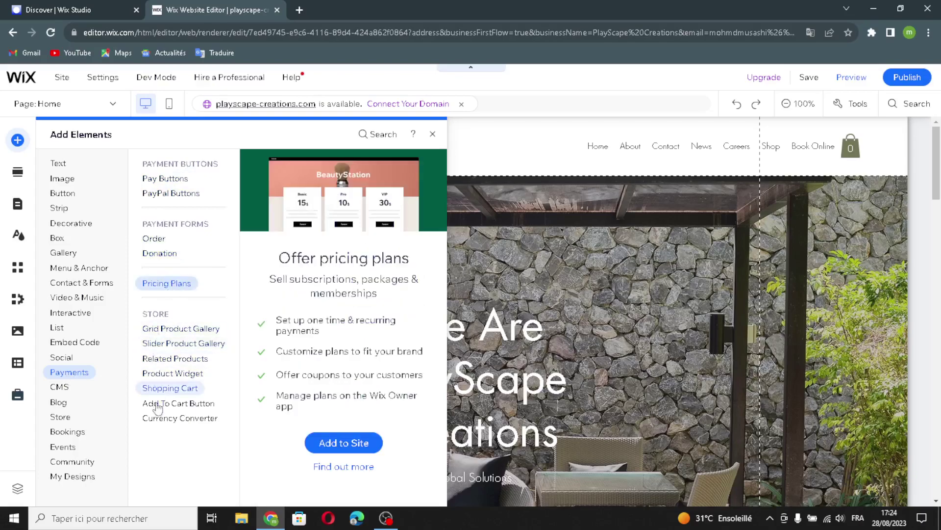
pyautogui.click(169, 419)
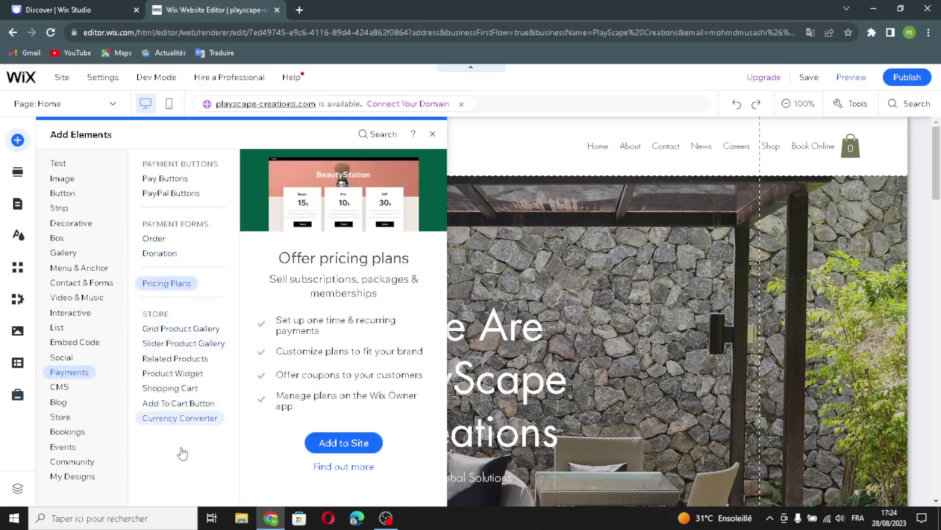
# Look through the CMS, blog and store categories of the addable elements.
pyautogui.click(67, 388)
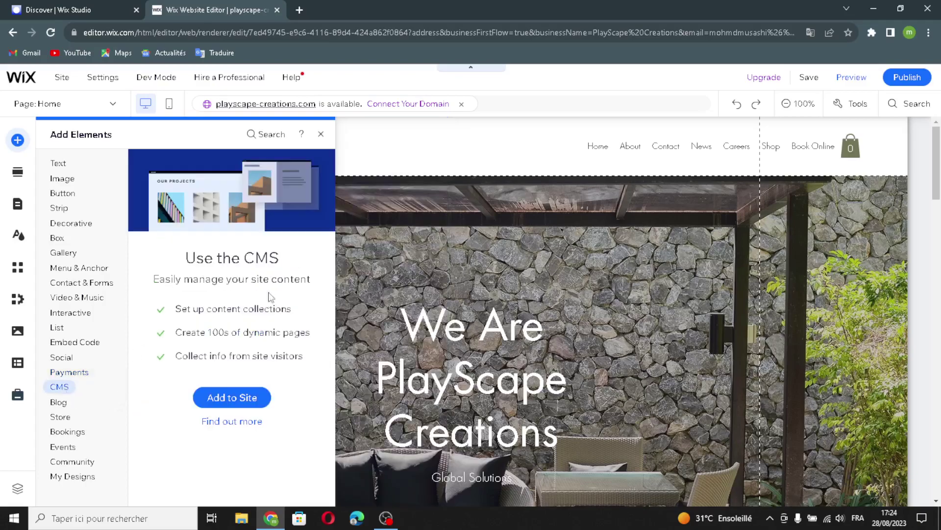
pyautogui.click(59, 403)
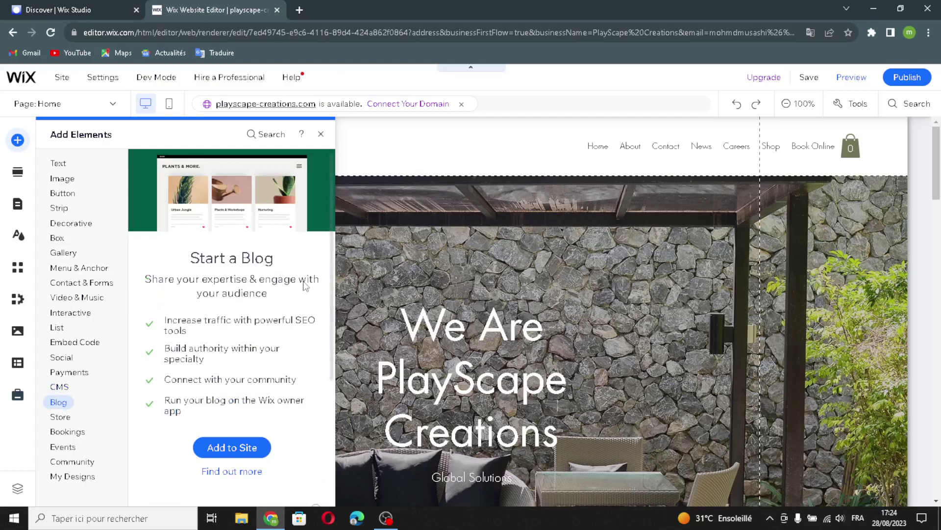
pyautogui.click(61, 417)
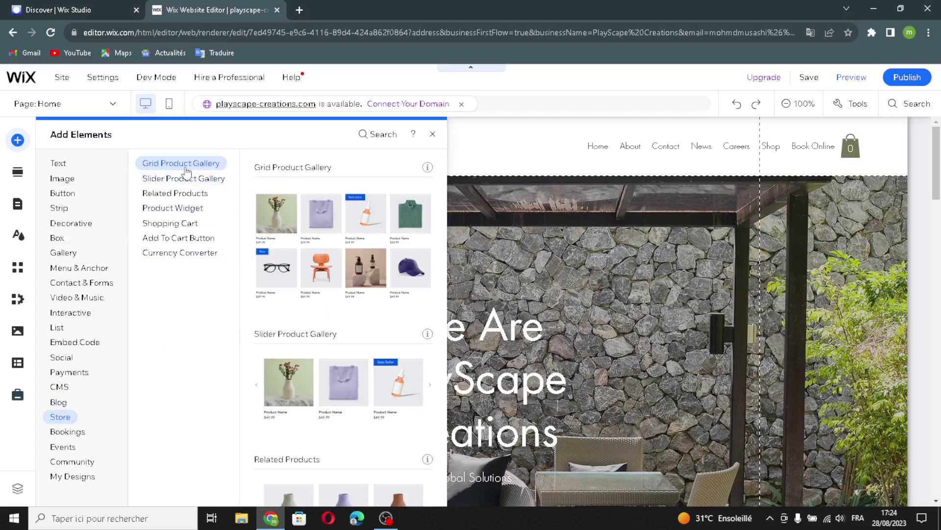
# Browse the bookings elements, including the health waiver and pricing plans.
pyautogui.click(76, 434)
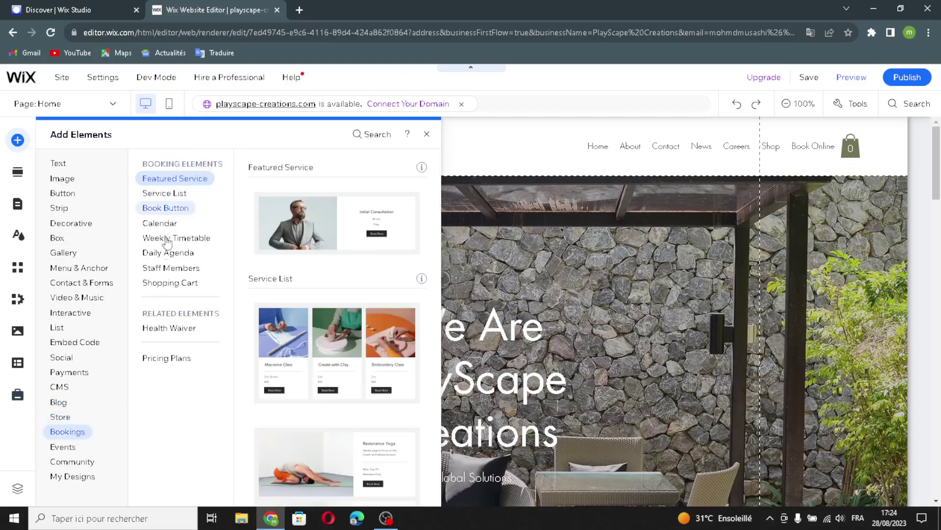
pyautogui.click(170, 333)
pyautogui.click(183, 366)
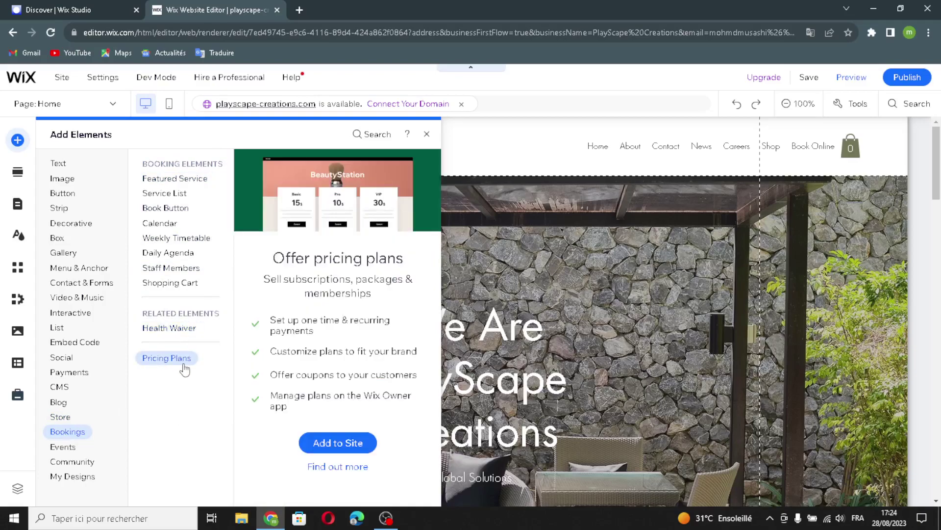
# Check the events, community and My Designs categories of the addable elements.
pyautogui.click(62, 446)
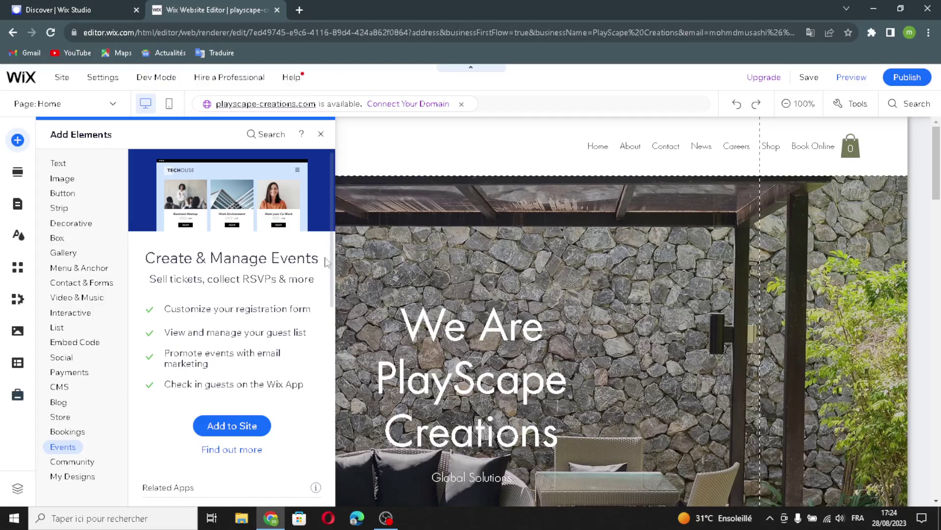
pyautogui.click(81, 464)
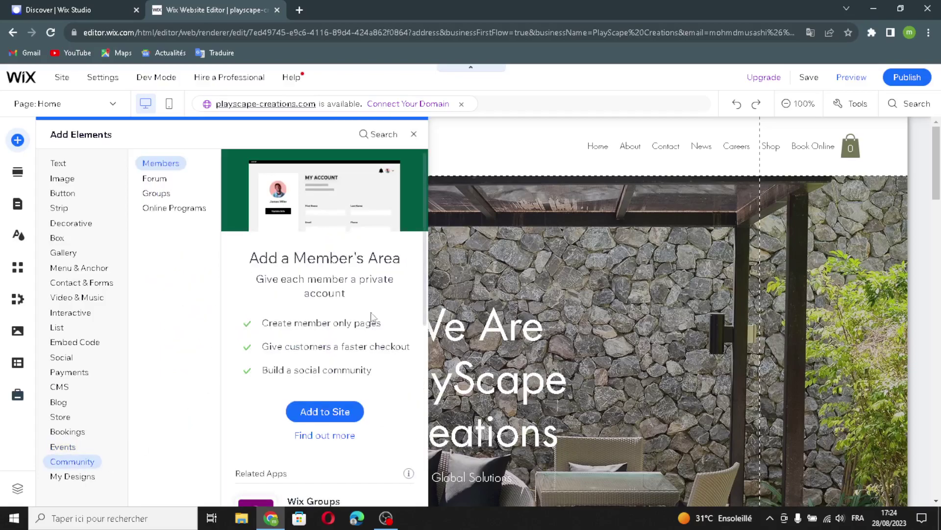
pyautogui.click(81, 478)
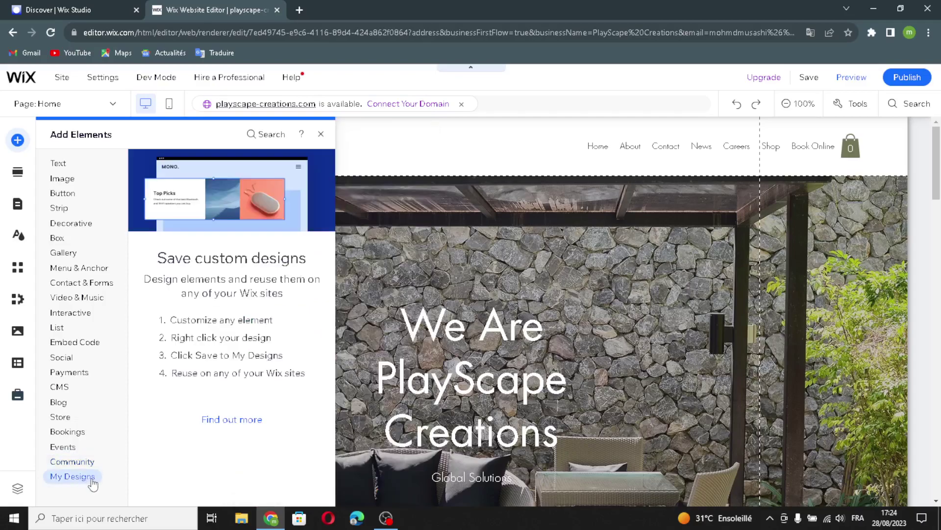
# Browse the categories of ready-made sections that can be added to the home page.
pyautogui.click(14, 172)
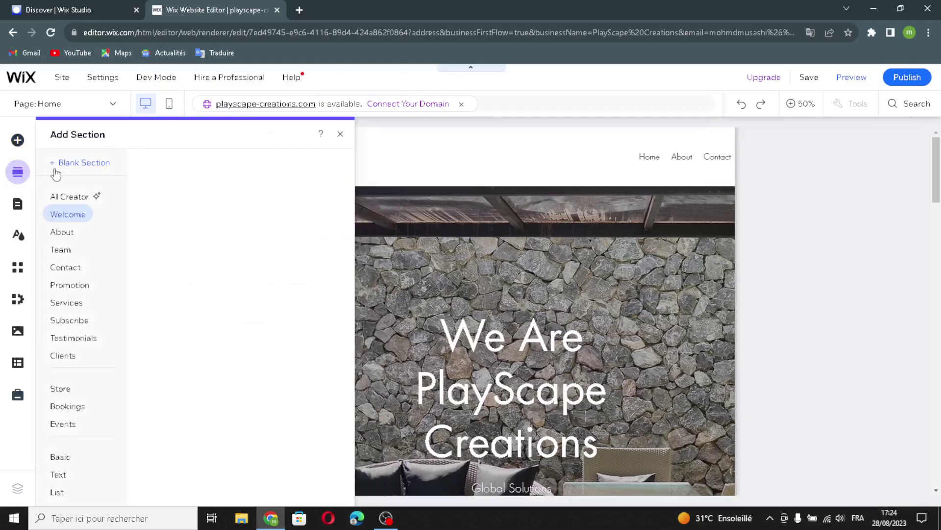
pyautogui.click(74, 320)
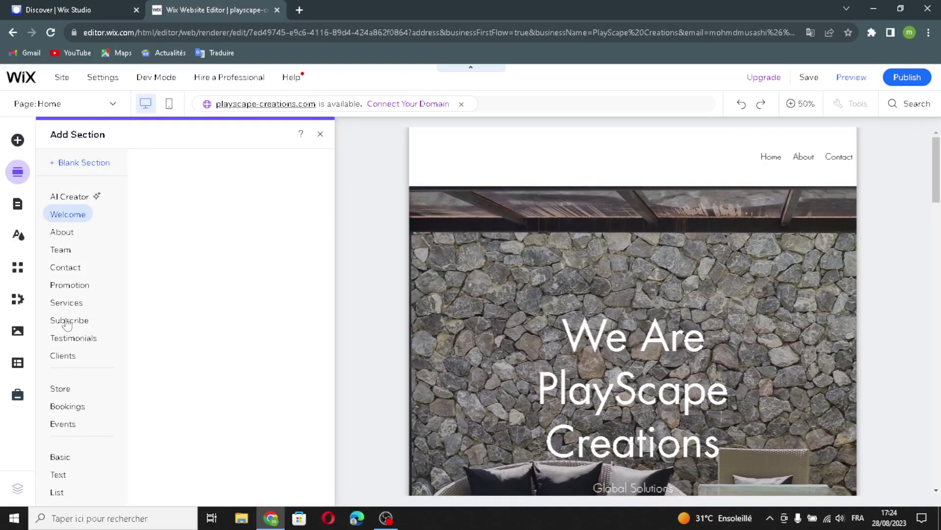
pyautogui.scroll(-1, 60, 226)
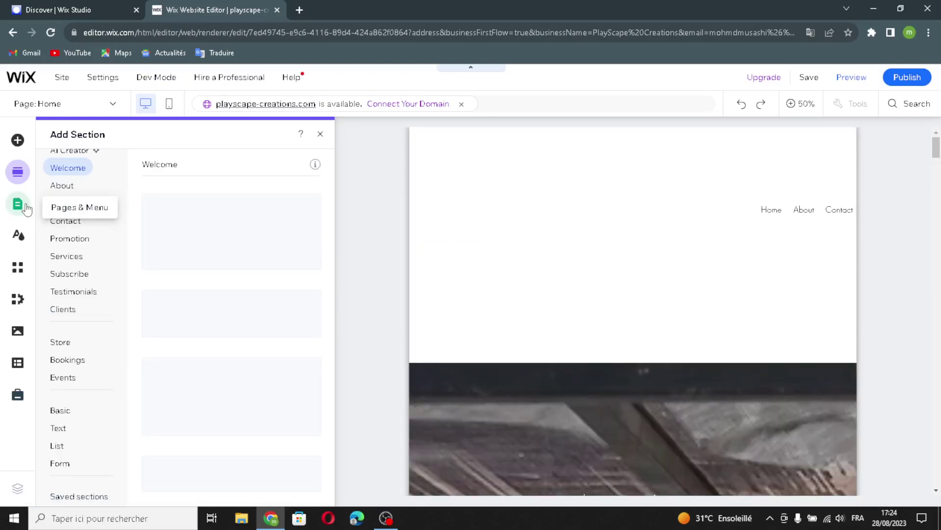
# Review the site's pages and menu, the site design options and the My Business tools.
pyautogui.click(25, 208)
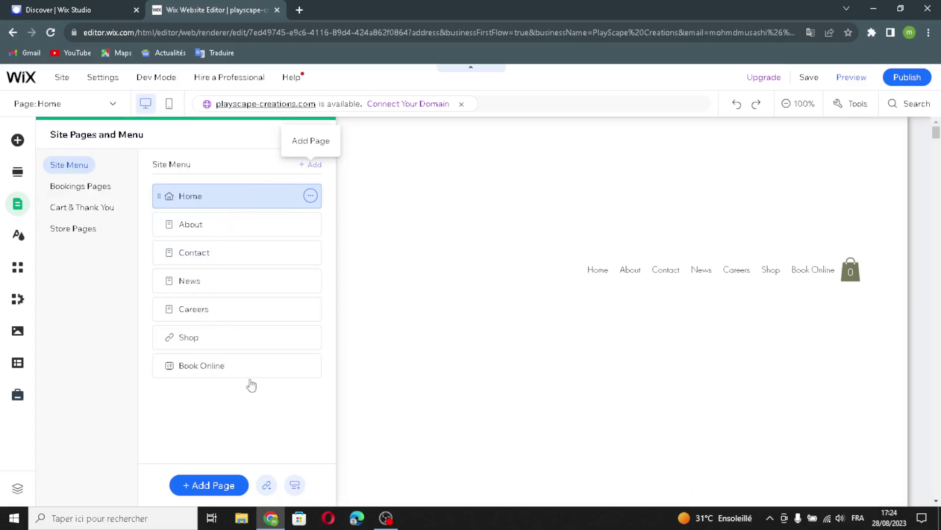
pyautogui.click(17, 238)
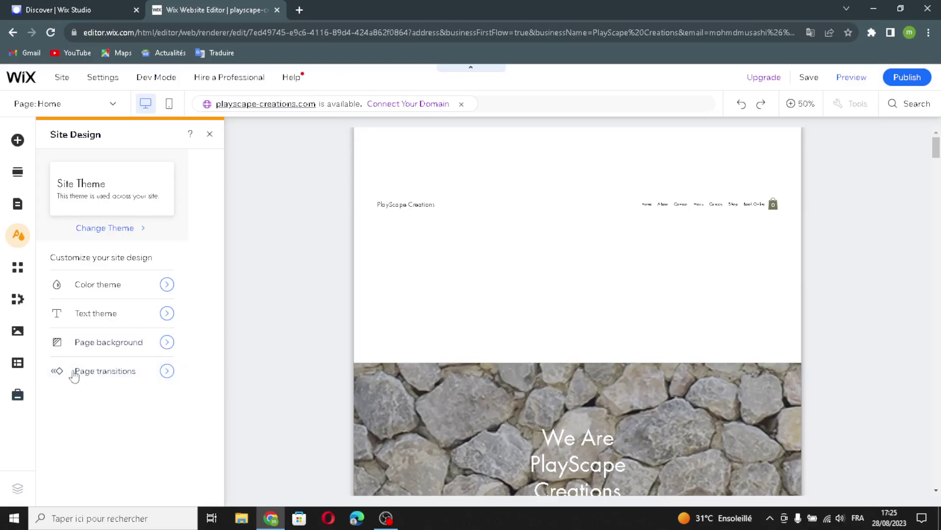
pyautogui.click(17, 303)
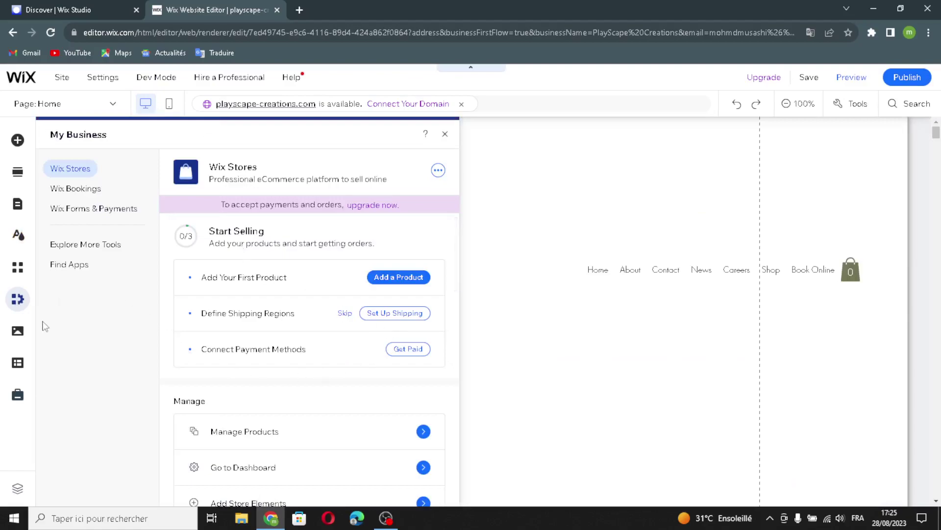
# Examine the media options, covering upload sources, Photo Studio, Video Maker, and free Wix images and videos.
pyautogui.click(30, 337)
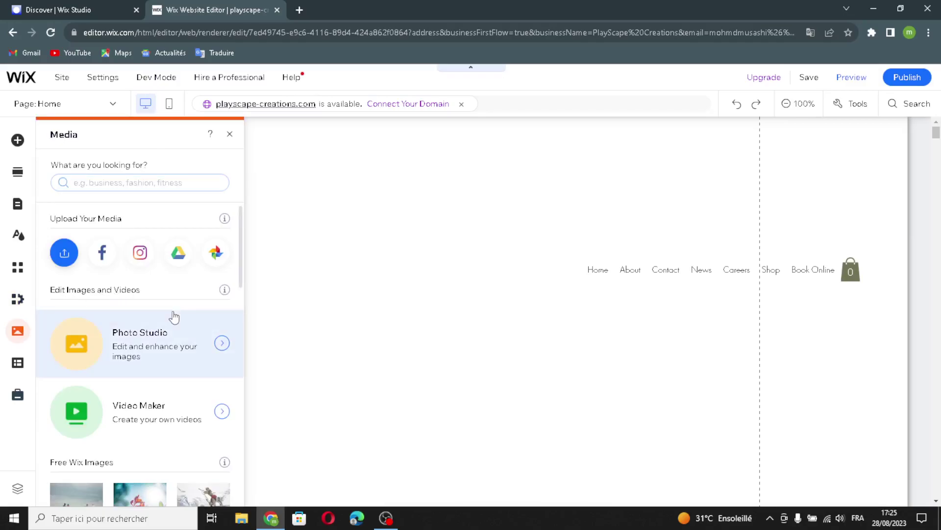
pyautogui.scroll(-2, 118, 419)
pyautogui.scroll(-4, 97, 420)
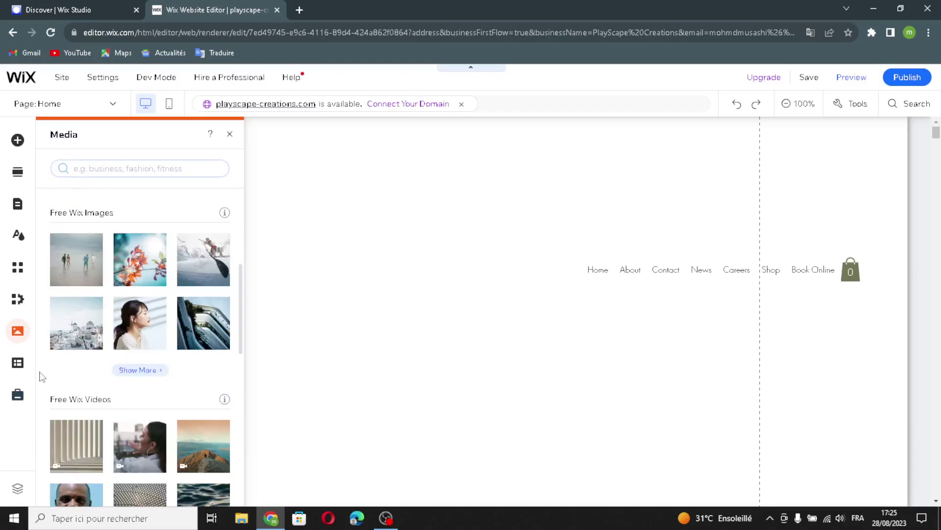
# View the site's CMS introduction and the Marketing & SEO tools, and return to the page canvas.
pyautogui.click(16, 367)
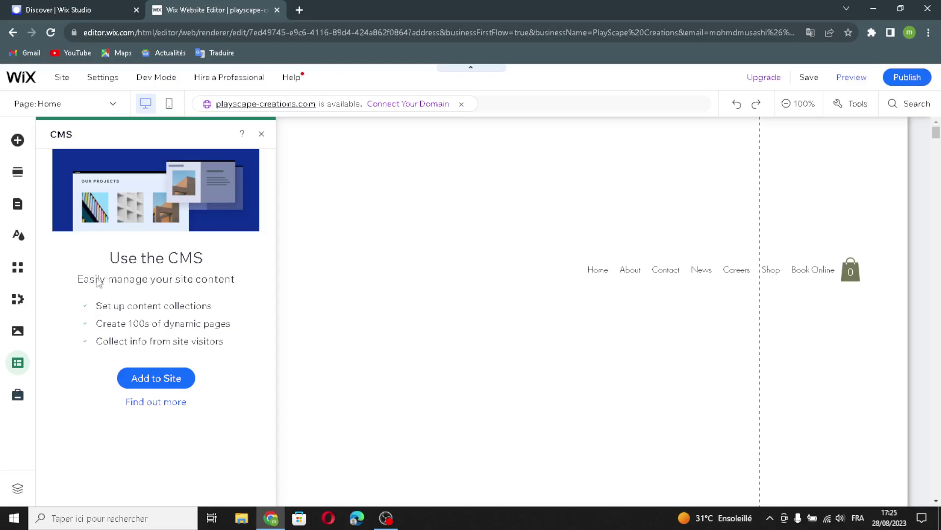
pyautogui.click(17, 398)
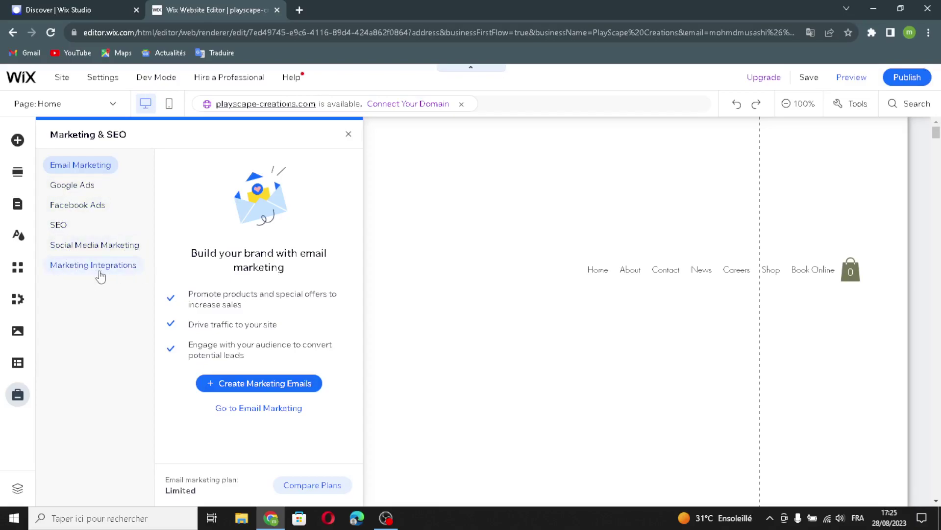
pyautogui.click(353, 136)
# Look over the home page's welcome section and check the site's autosave information.
pyautogui.scroll(-5, 563, 294)
pyautogui.scroll(-6, 558, 294)
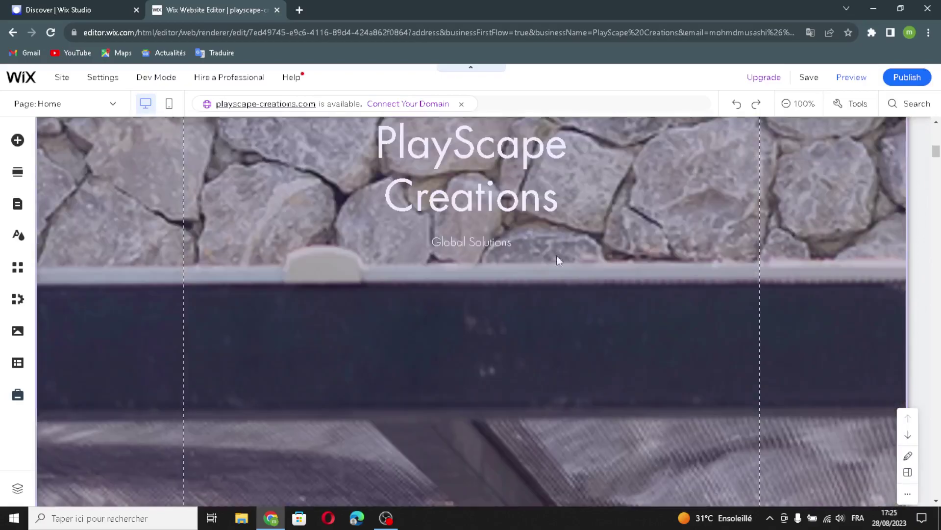
pyautogui.scroll(-10, 594, 230)
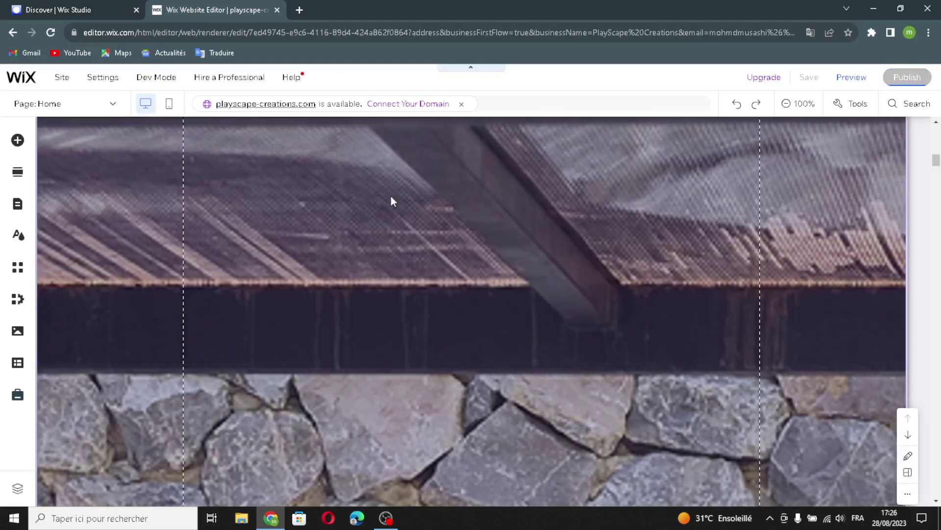
pyautogui.moveTo(810, 89)
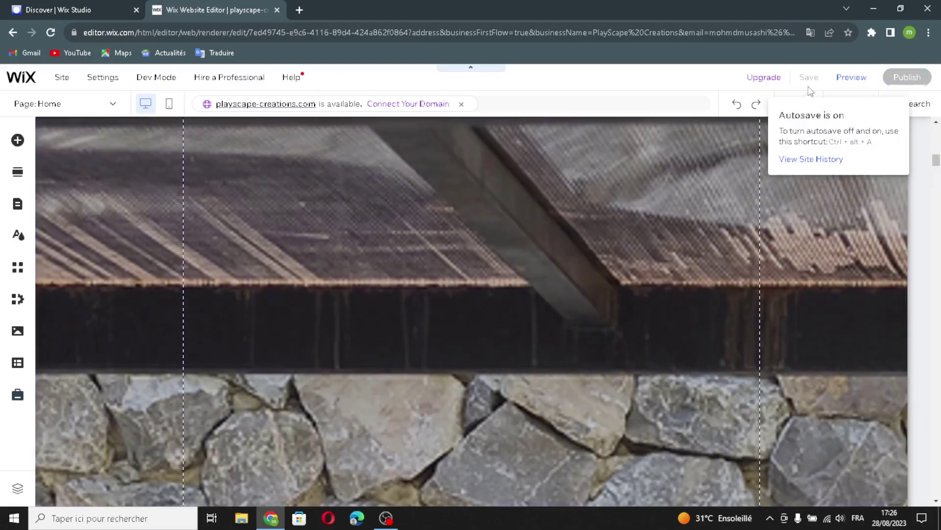